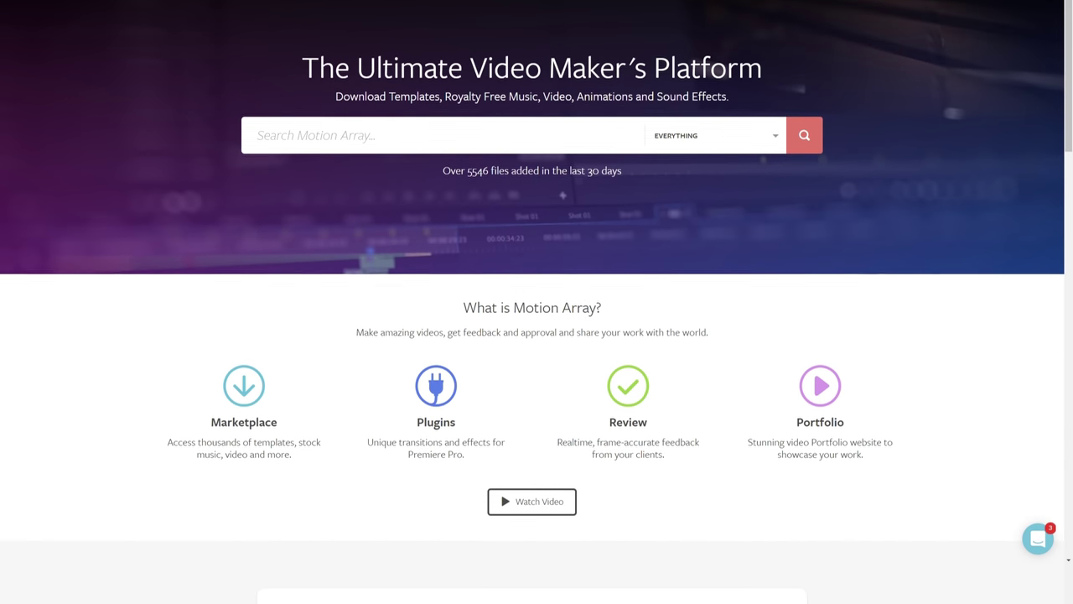
pyautogui.scroll(-5, 537, 301)
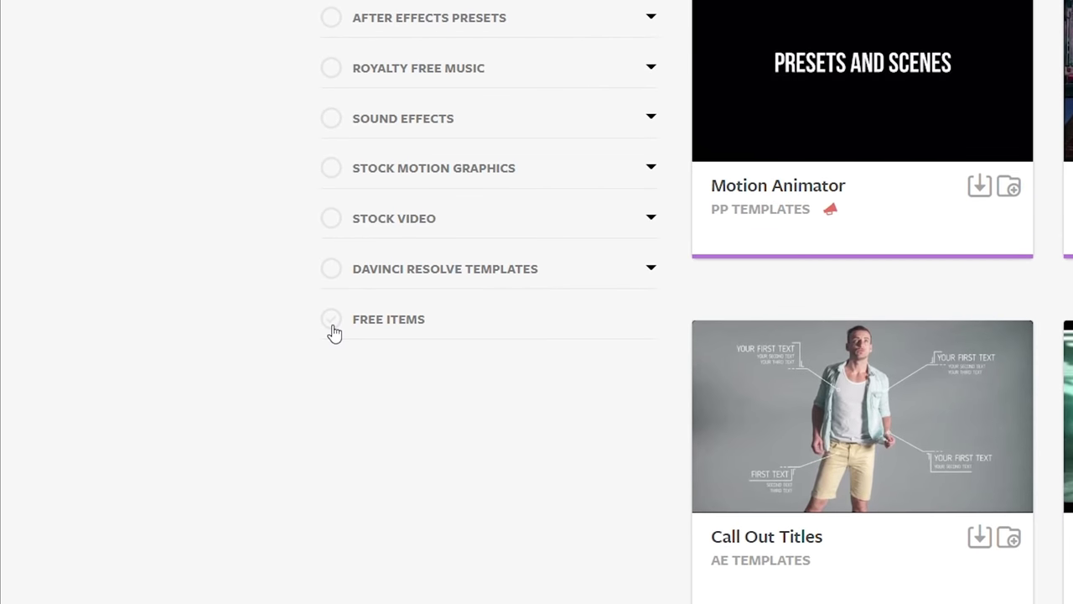
# - Tick the FREE ITEMS filter on Motion Array and scroll through the free results grid
pyautogui.click(158, 452)
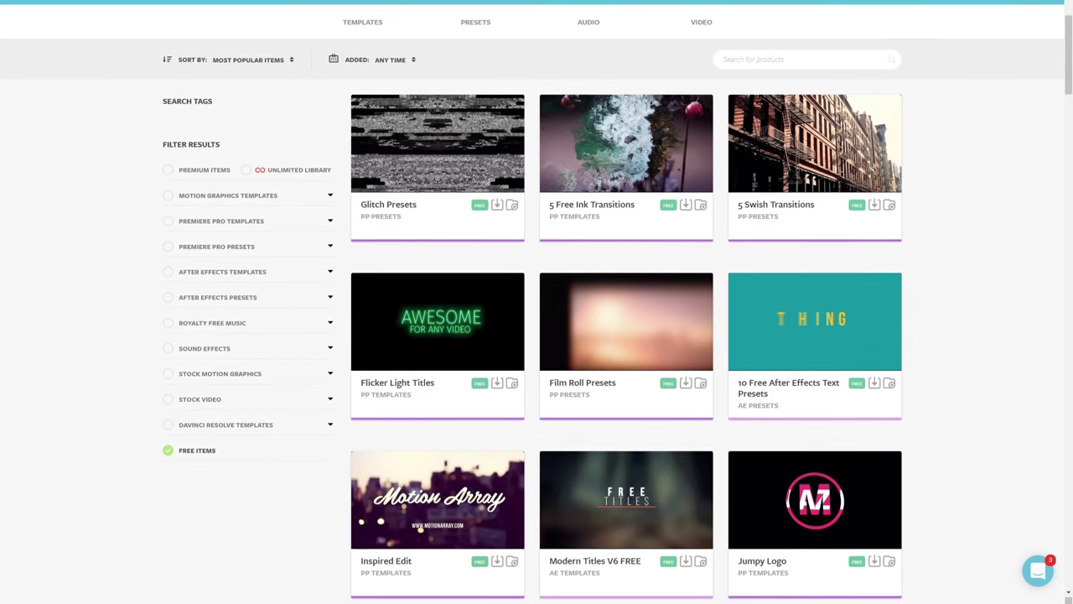
pyautogui.scroll(-3, 536, 302)
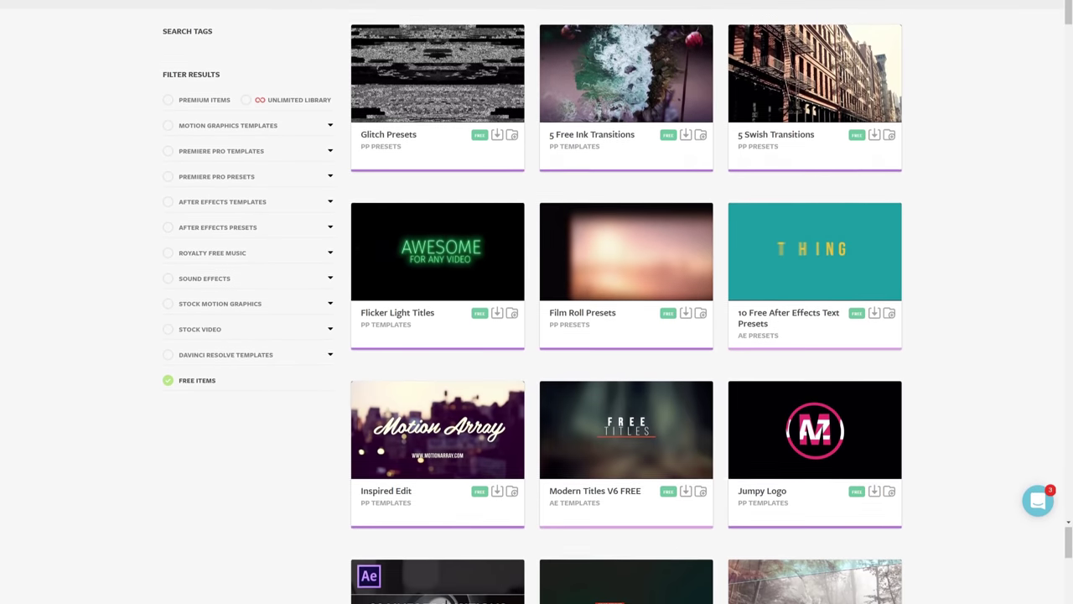
pyautogui.scroll(-4, 537, 302)
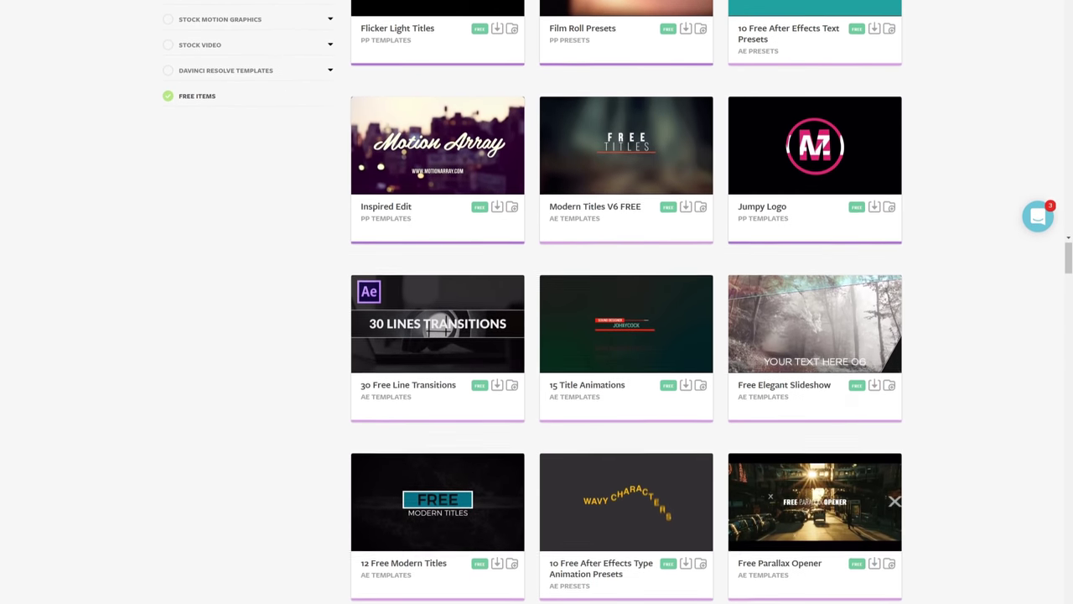
pyautogui.scroll(-5, 537, 301)
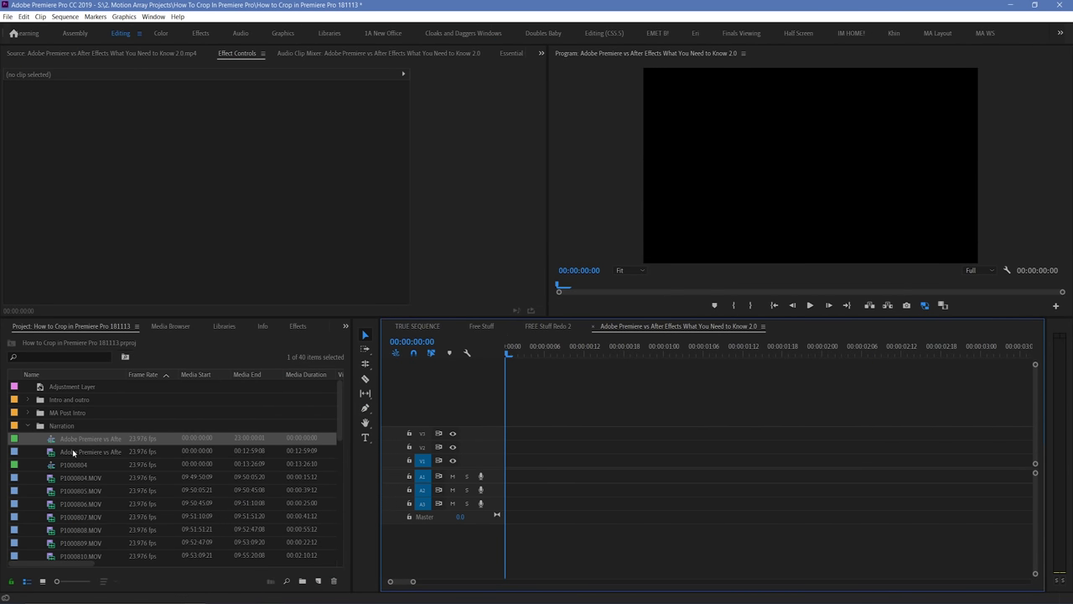
# - Place the second Narration clip on V1 and apply the Crop effect to it
pyautogui.moveTo(73, 453); pyautogui.dragTo(484, 463)
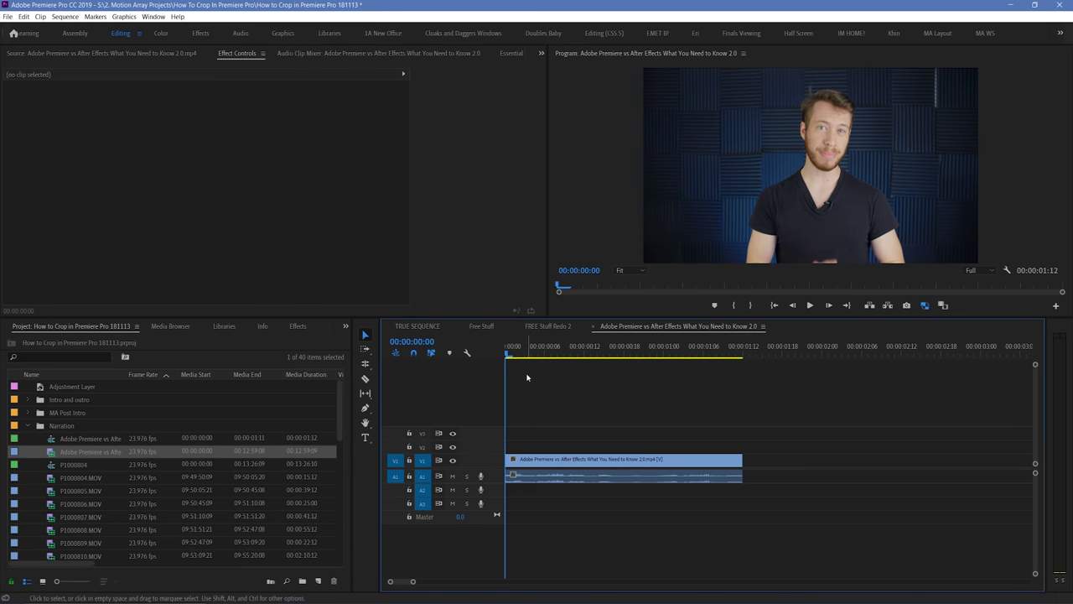
pyautogui.click(297, 326)
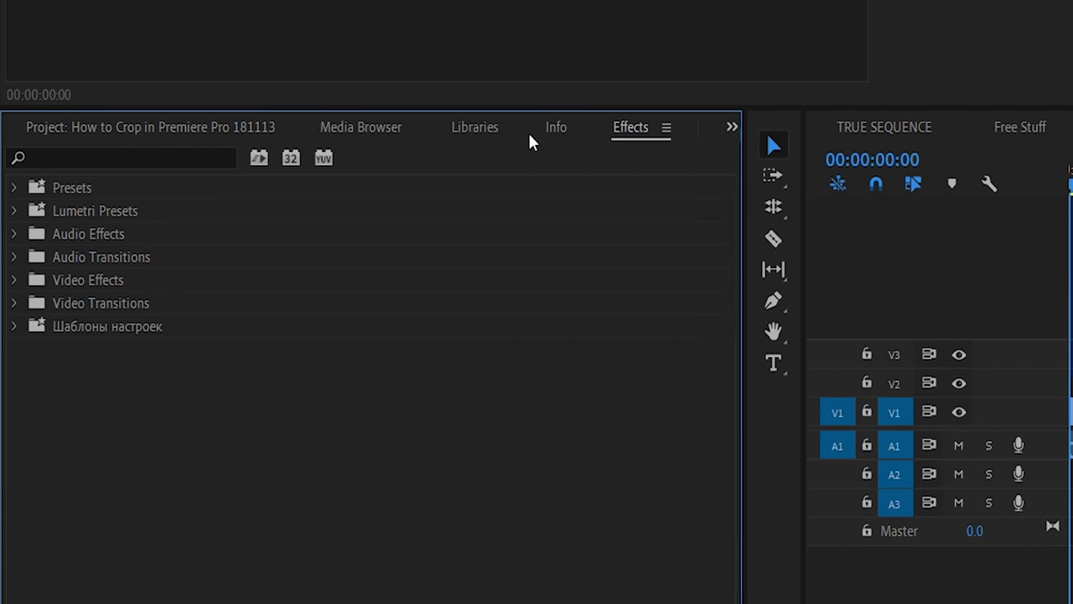
pyautogui.click(150, 156)
pyautogui.write('c')
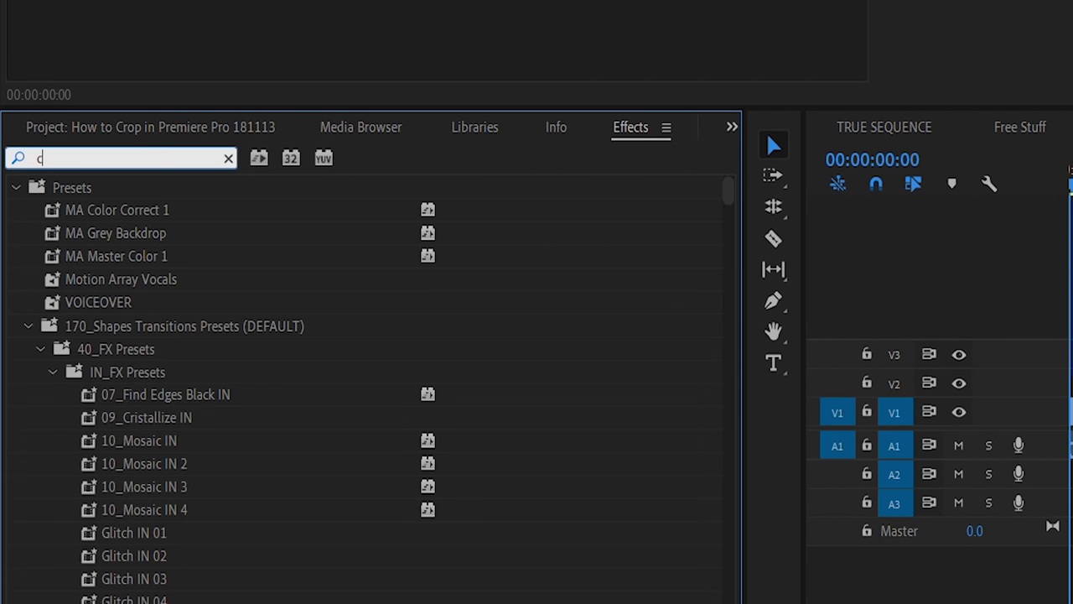
pyautogui.write('rop')
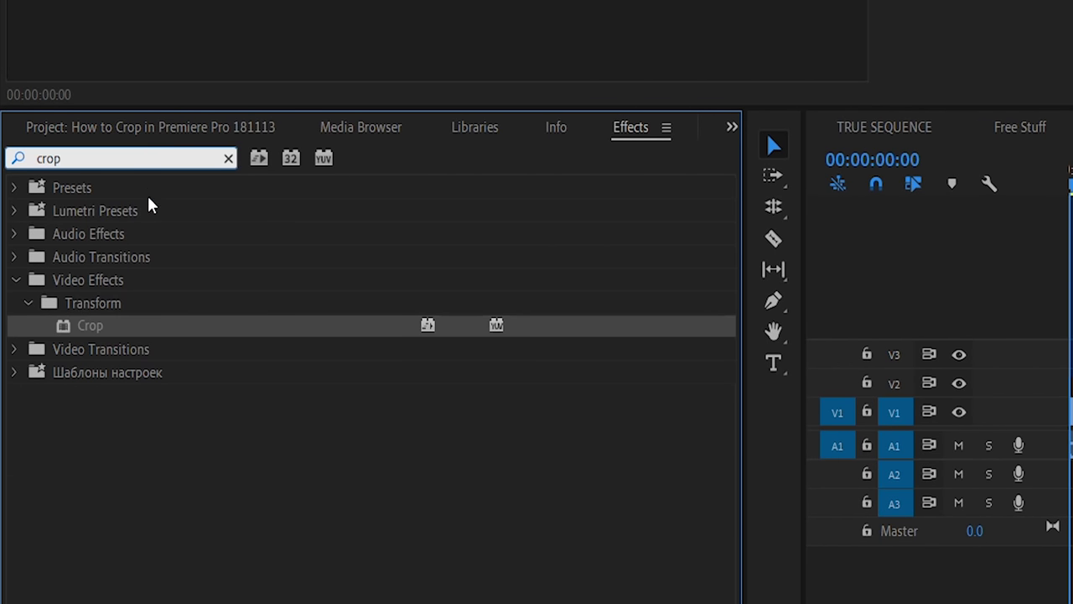
pyautogui.click(95, 324)
pyautogui.moveTo(96, 324); pyautogui.dragTo(1072, 421)
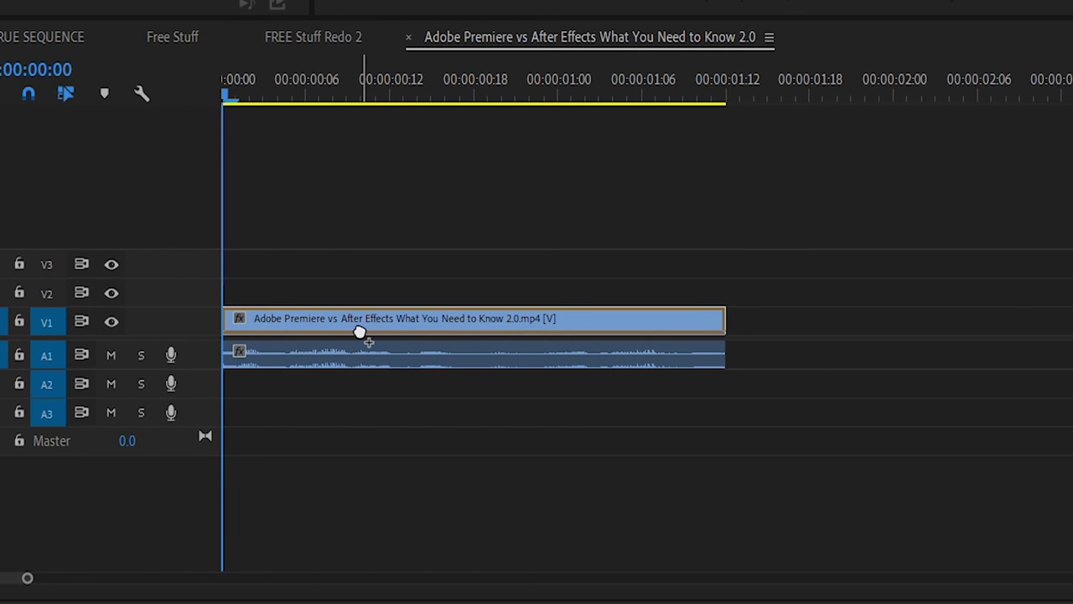
pyautogui.moveTo(358, 332); pyautogui.dragTo(361, 335)
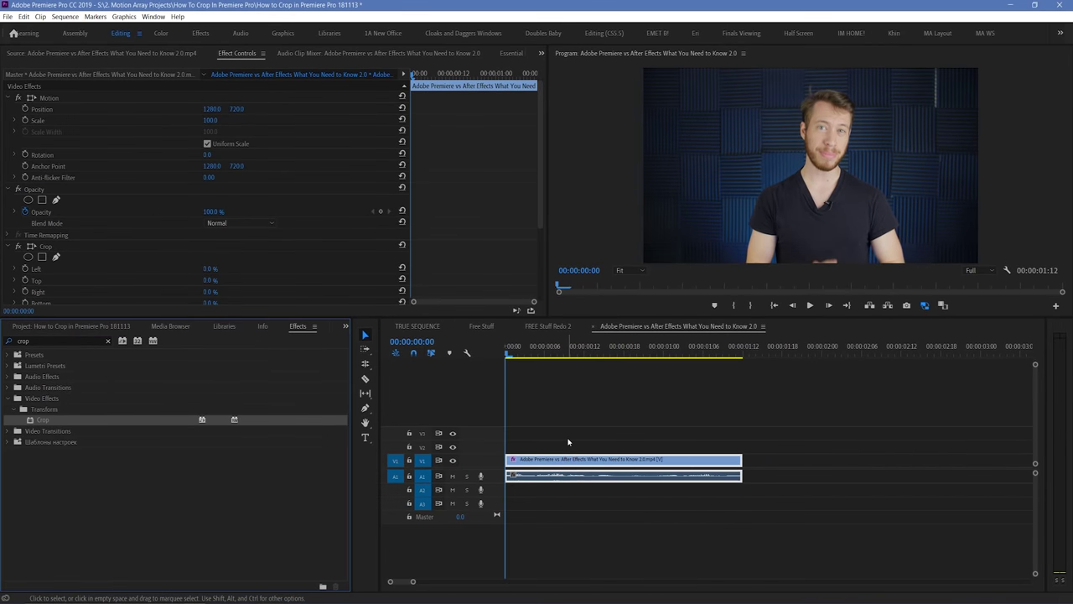
# - Show and select the clip's Crop effect in Effect Controls
pyautogui.click(242, 57)
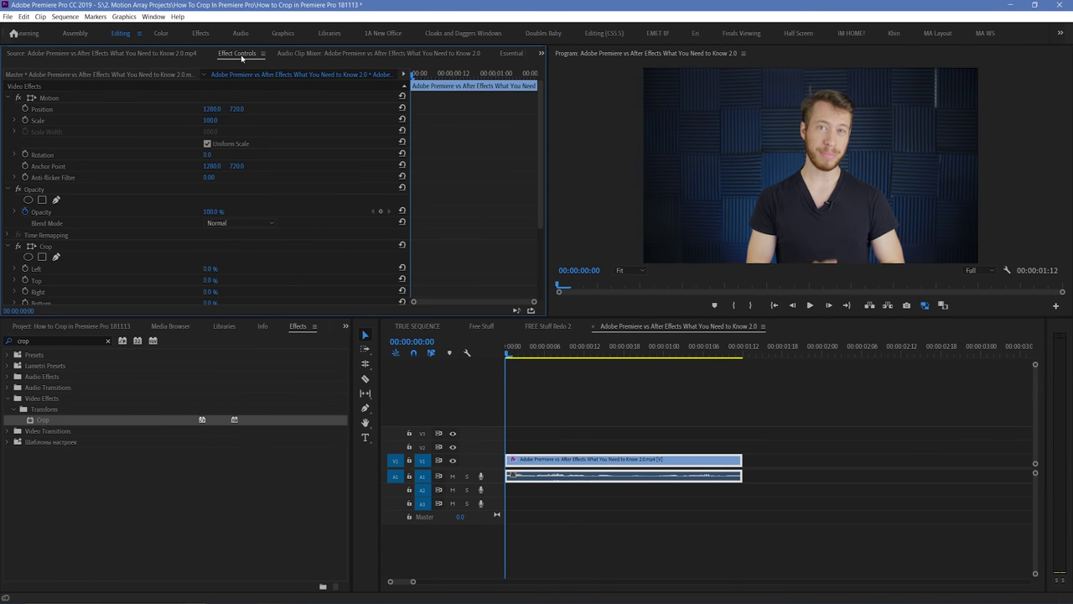
pyautogui.moveTo(540, 140); pyautogui.dragTo(549, 207)
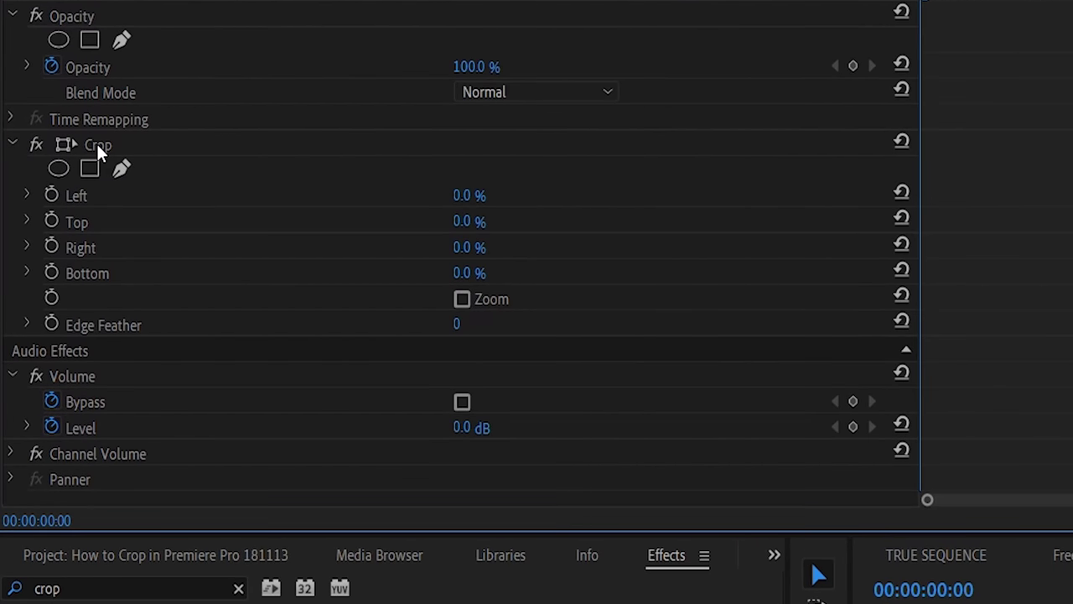
pyautogui.click(45, 144)
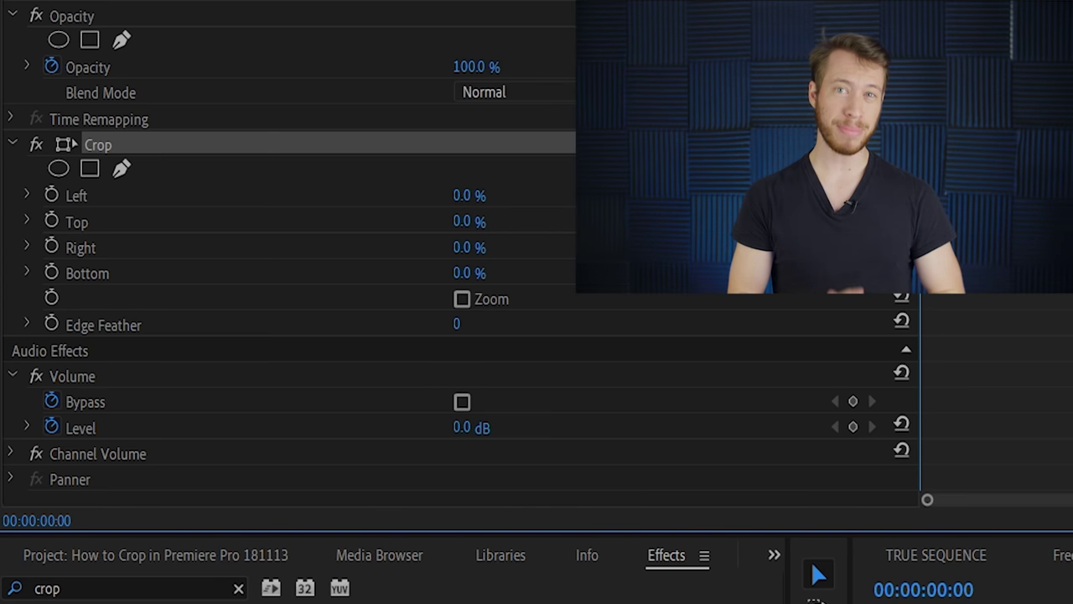
# - Crop the clip 28% Left and 8% Top, and raise Edge Feather to about 291
pyautogui.moveTo(469, 196); pyautogui.dragTo(495, 194)
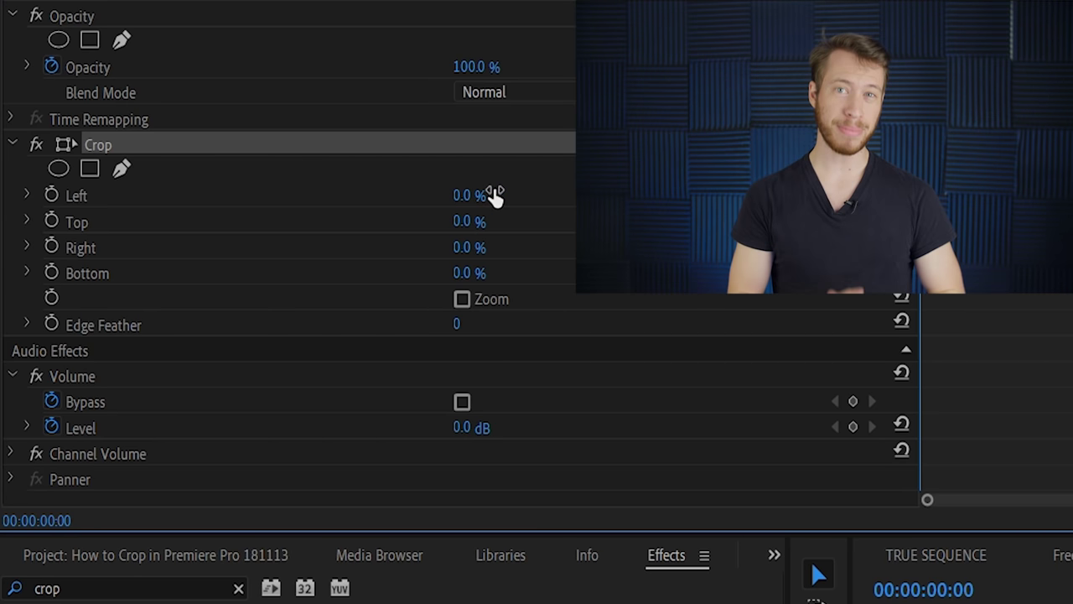
pyautogui.click(85, 194)
pyautogui.moveTo(450, 194); pyautogui.dragTo(487, 223)
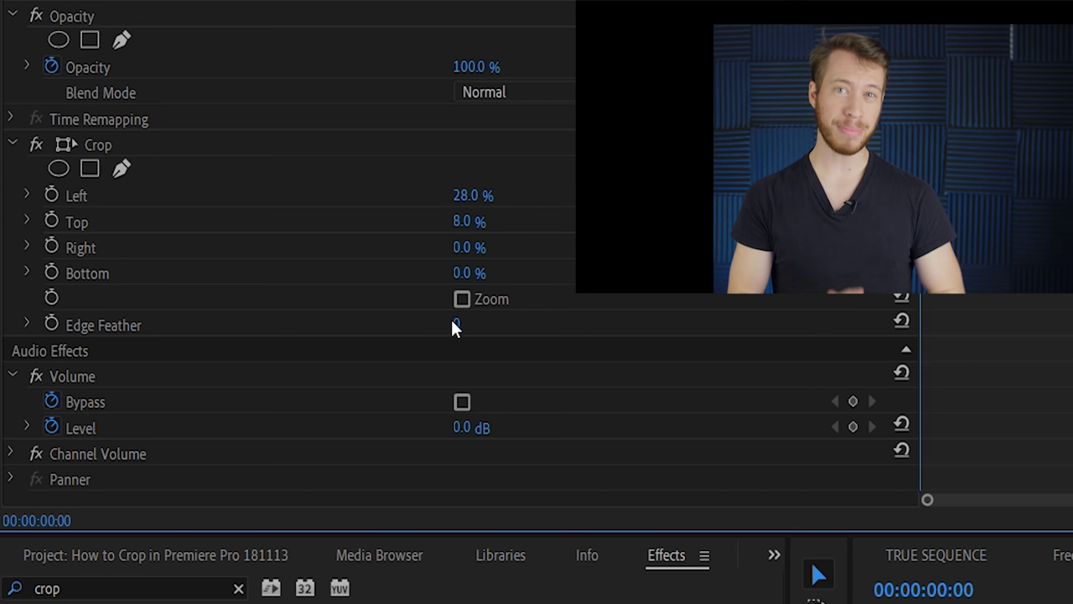
pyautogui.moveTo(454, 325); pyautogui.dragTo(622, 324)
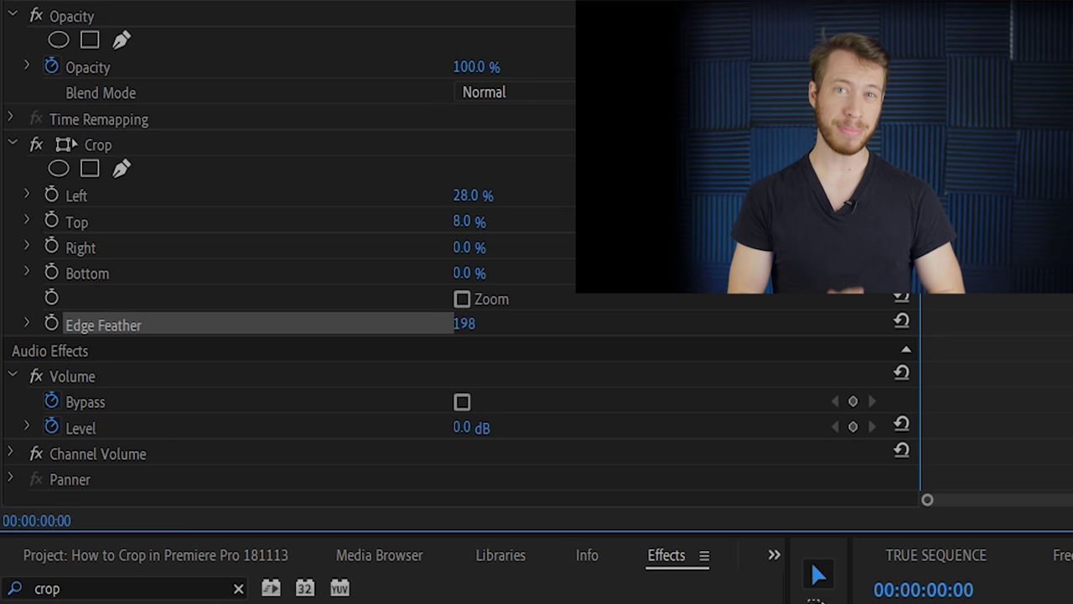
pyautogui.moveTo(480, 323); pyautogui.dragTo(629, 323)
# - Return Edge Feather to 0, compare Crop Zoom on and off, and leave it unchecked
pyautogui.hotkey('ctrl', 'z')
pyautogui.click(575, 321)
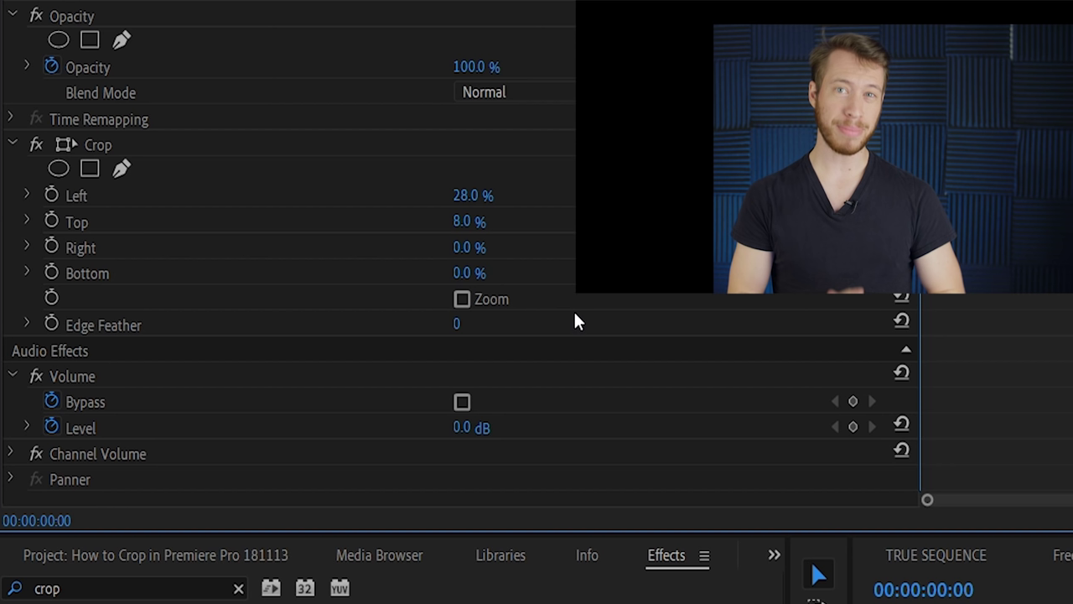
pyautogui.click(462, 299)
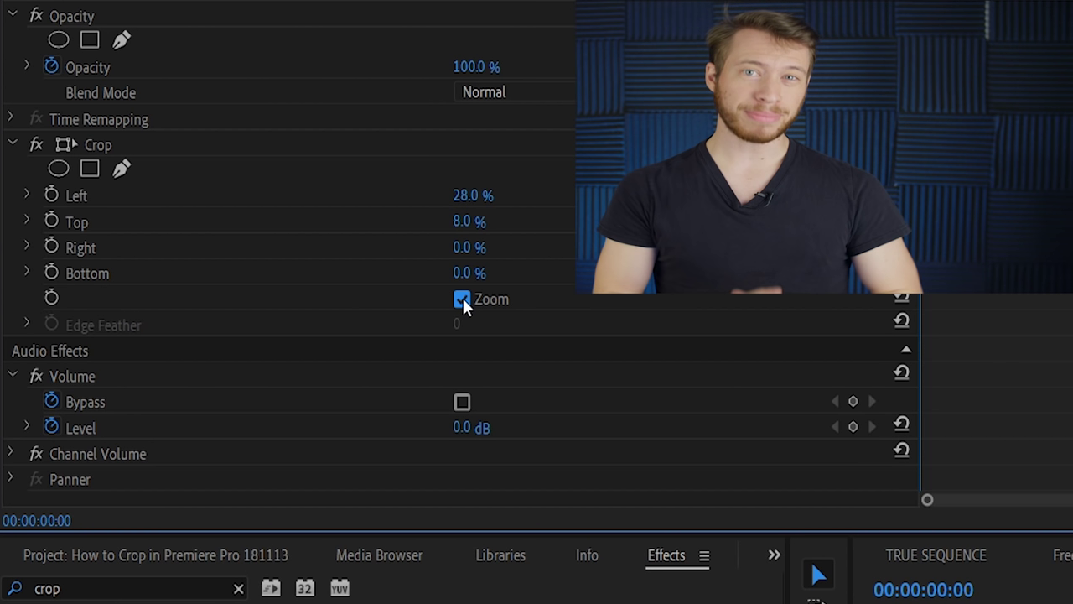
pyautogui.click(462, 299)
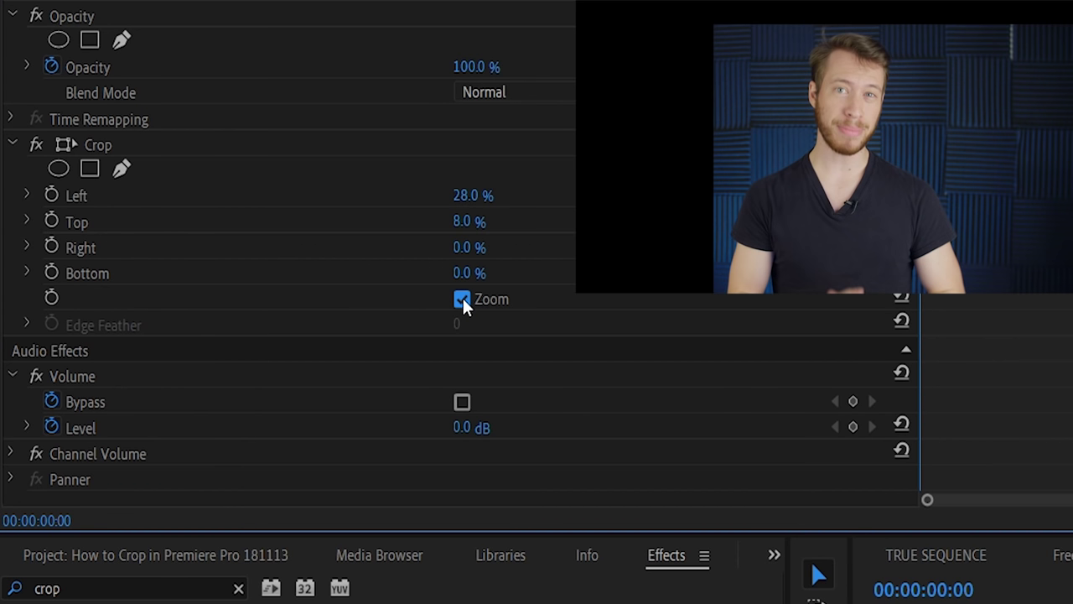
pyautogui.click(462, 299)
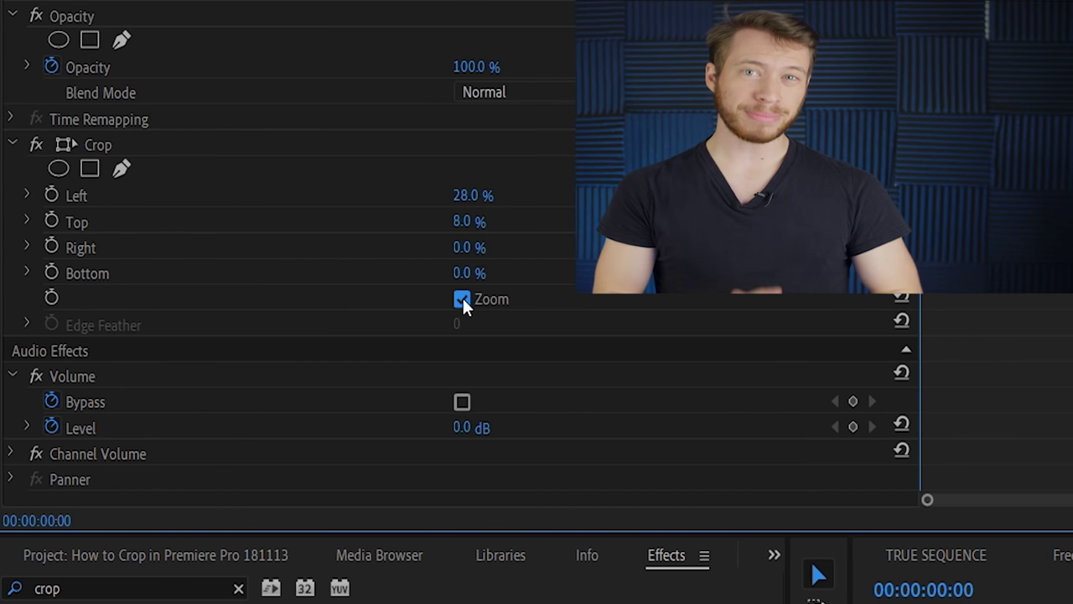
pyautogui.click(461, 299)
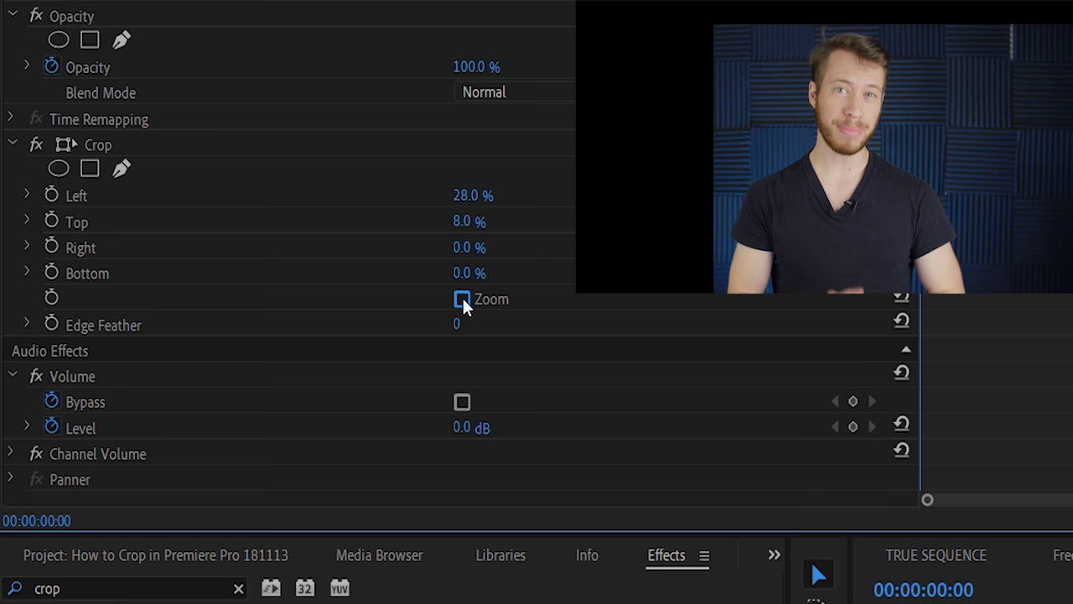
pyautogui.click(462, 299)
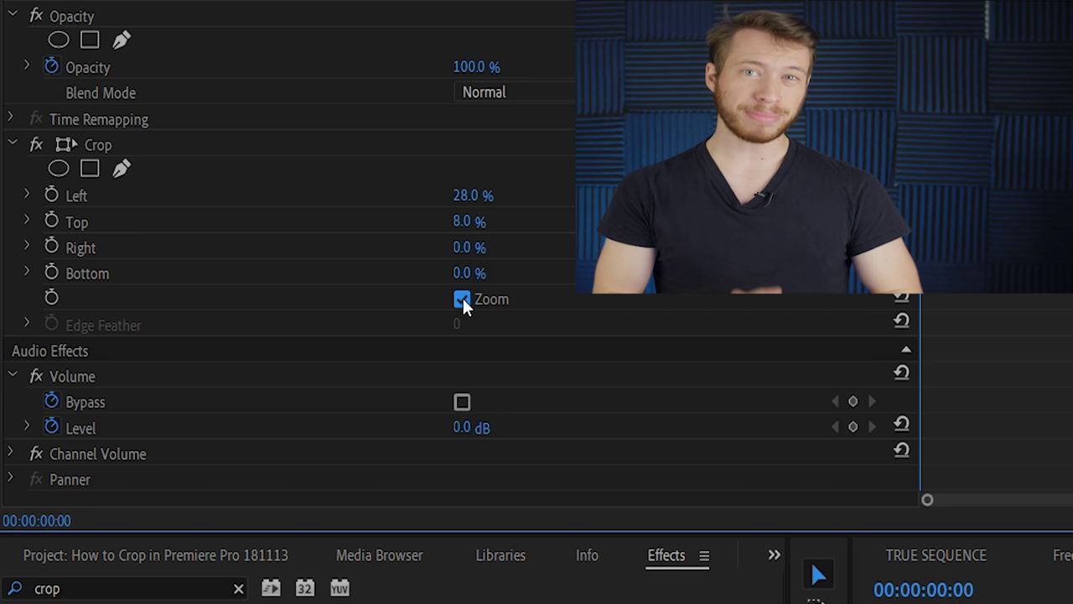
pyautogui.click(462, 299)
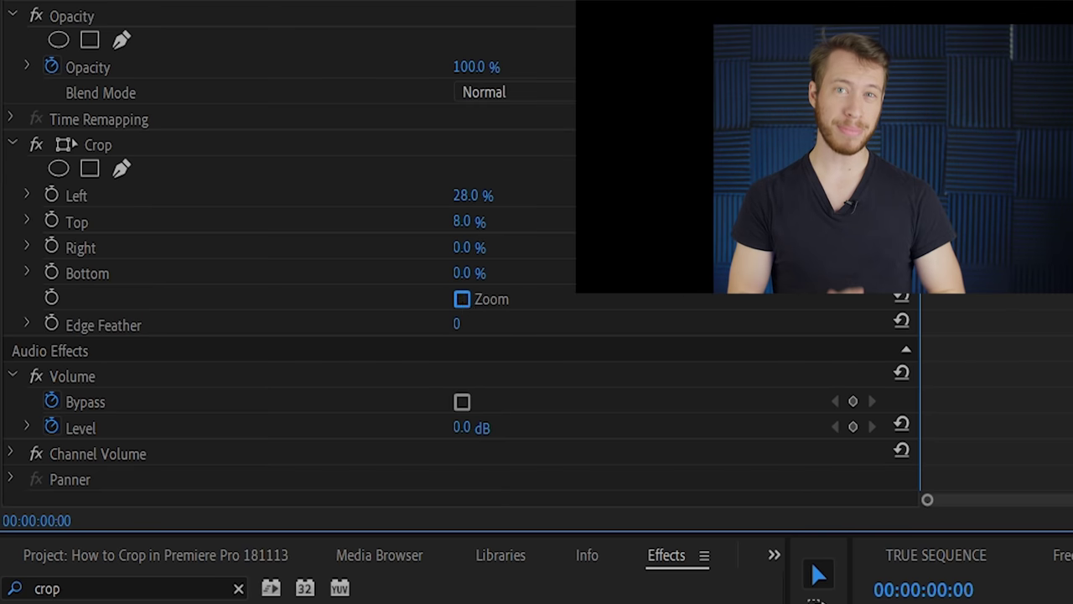
pyautogui.scroll(5, 285, 251)
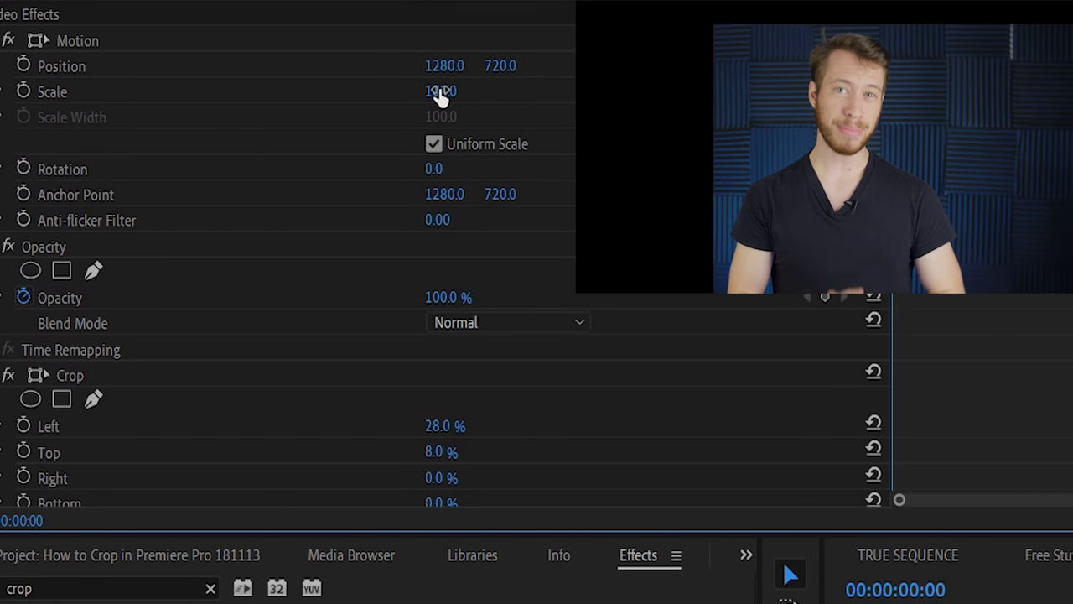
# - Scale the cropped clip to 142.5 and position it at 800, 830
pyautogui.moveTo(441, 92); pyautogui.dragTo(511, 67)
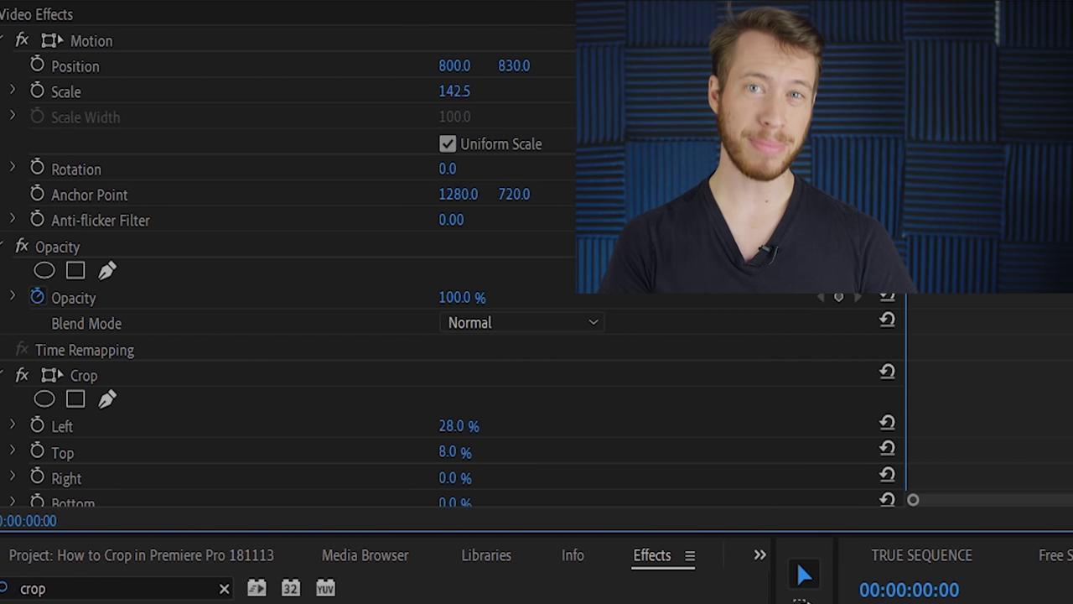
pyautogui.scroll(-5, 285, 335)
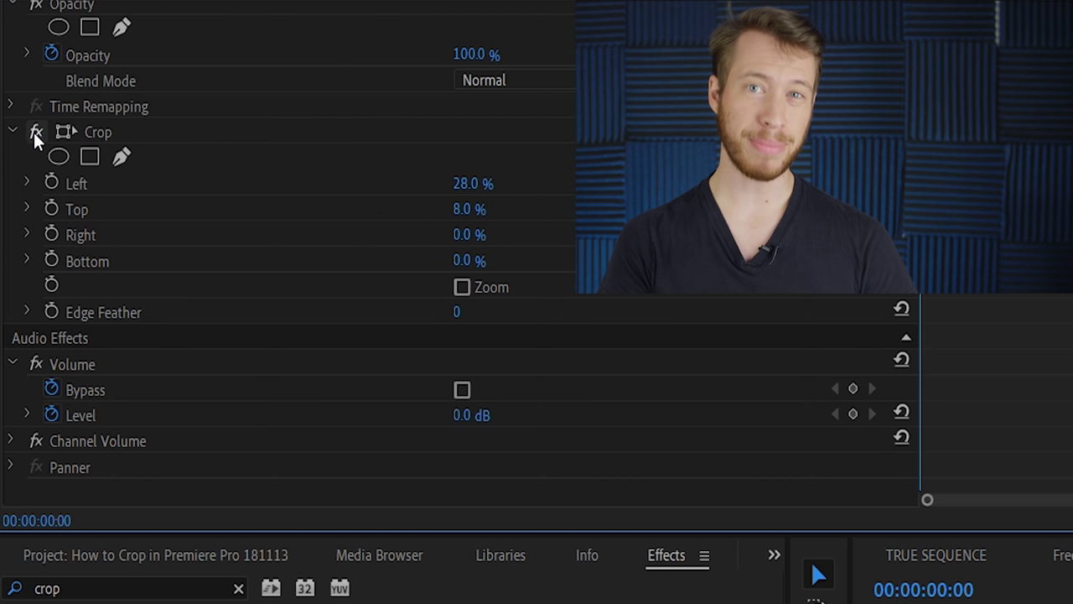
pyautogui.click(35, 134)
pyautogui.click(35, 134)
pyautogui.click(35, 134)
pyautogui.click(35, 134)
pyautogui.click(35, 134)
pyautogui.click(35, 134)
pyautogui.click(35, 134)
pyautogui.click(35, 134)
pyautogui.click(35, 134)
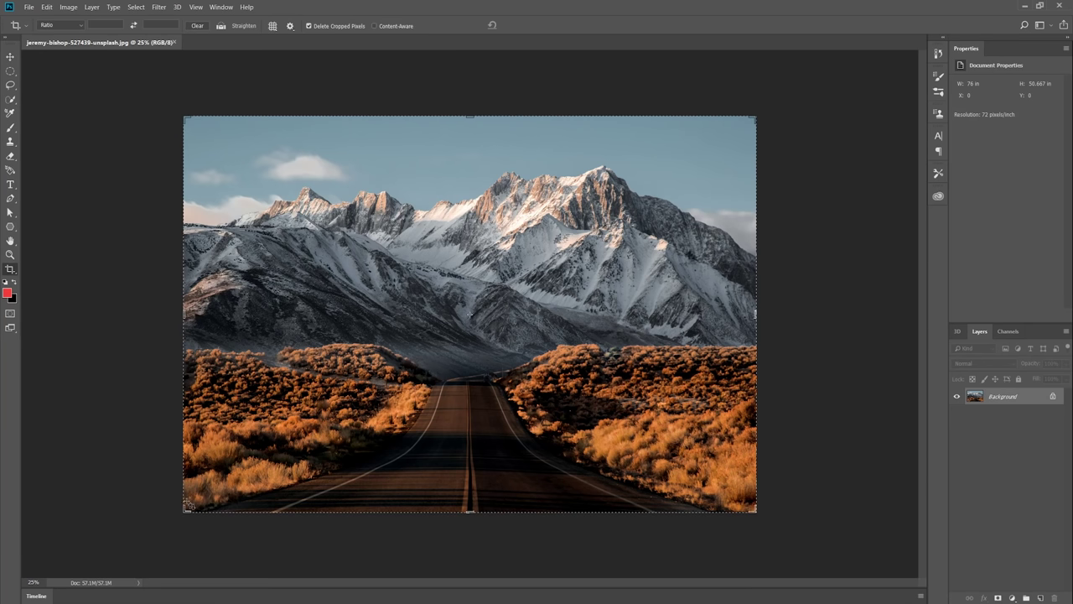
# - Crop the mountain-road photo to the peaks, then show Premiere's 1920 × 2160 Sequence Settings
pyautogui.moveTo(471, 315); pyautogui.dragTo(485, 337)
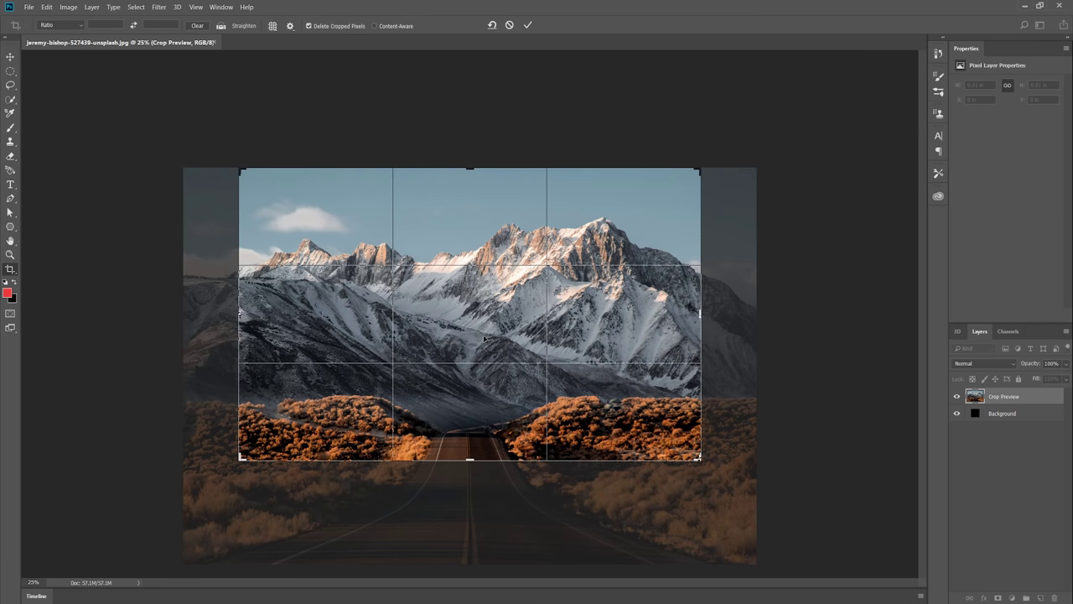
pyautogui.press('Return')
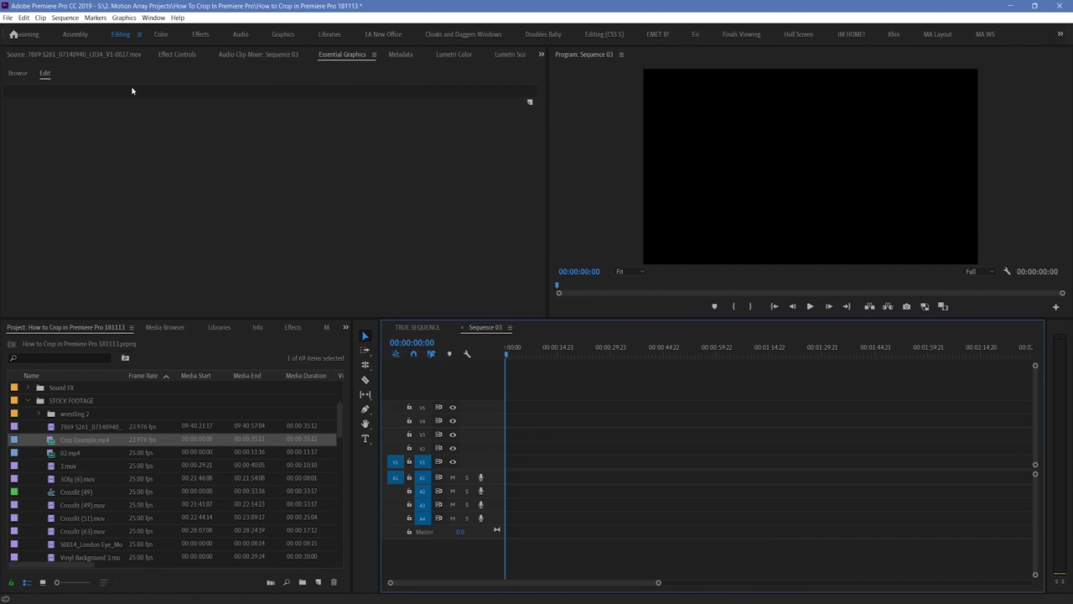
pyautogui.click(65, 18)
pyautogui.click(84, 34)
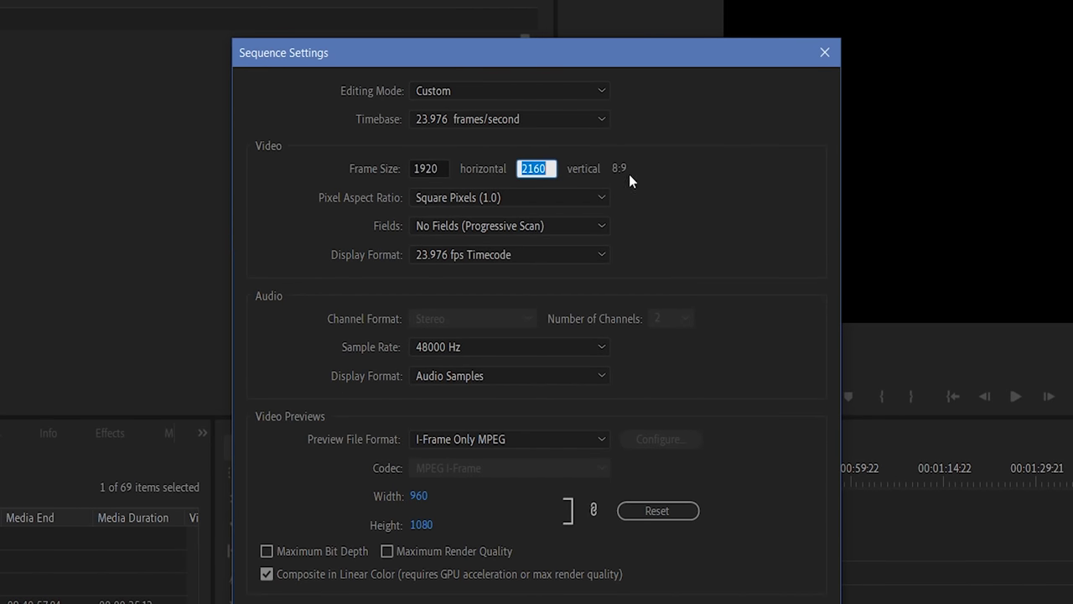
# - Confirm the sequence settings, place Crop Example.mp4 on V1/A1, and play it back
pyautogui.write('80')
pyautogui.click(601, 481)
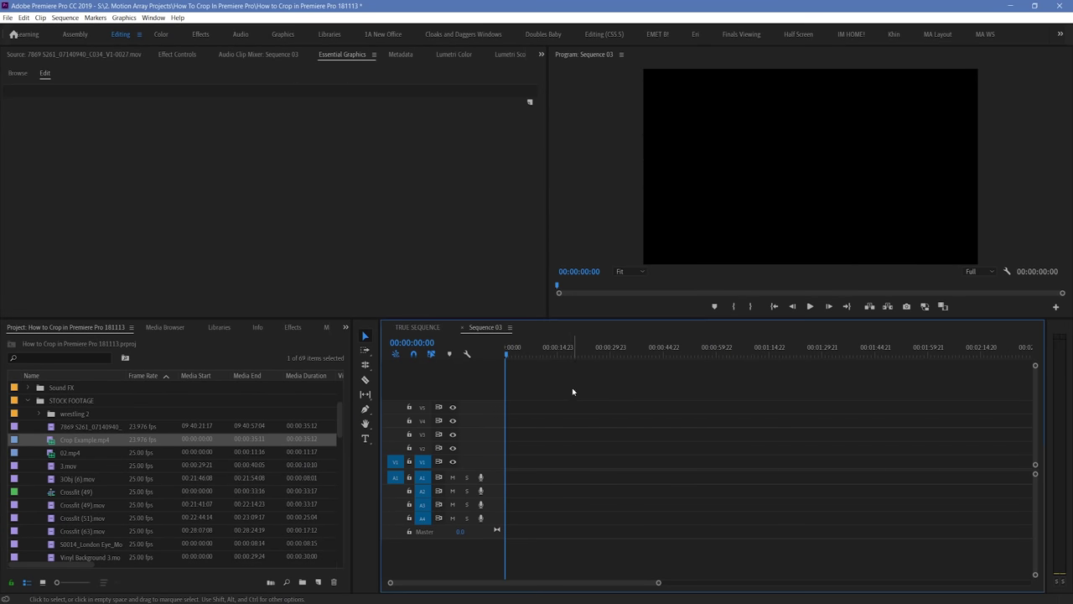
pyautogui.moveTo(82, 444); pyautogui.dragTo(538, 466)
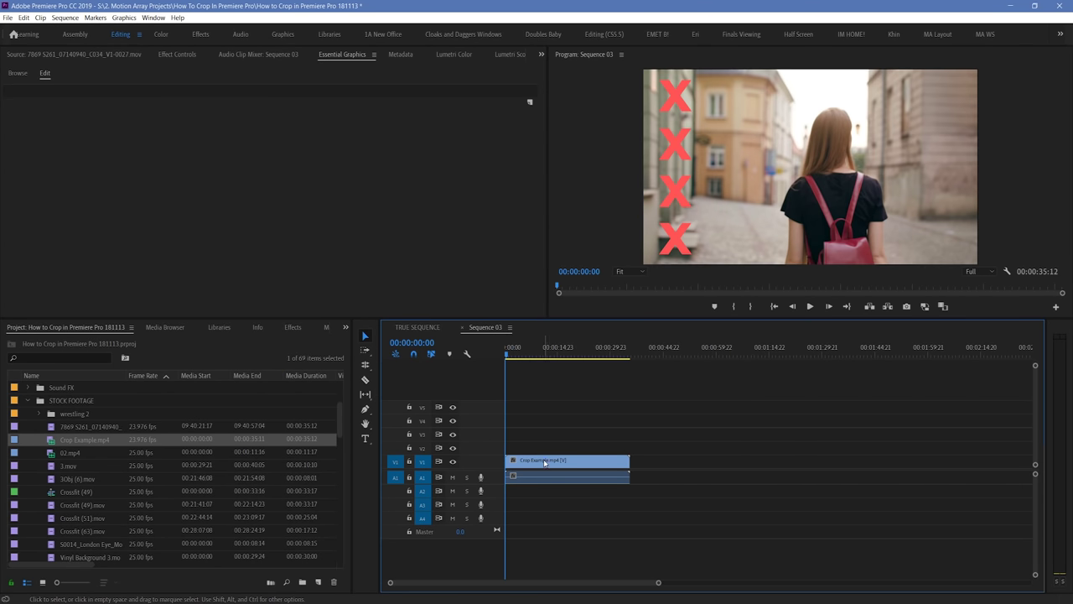
pyautogui.press('space')
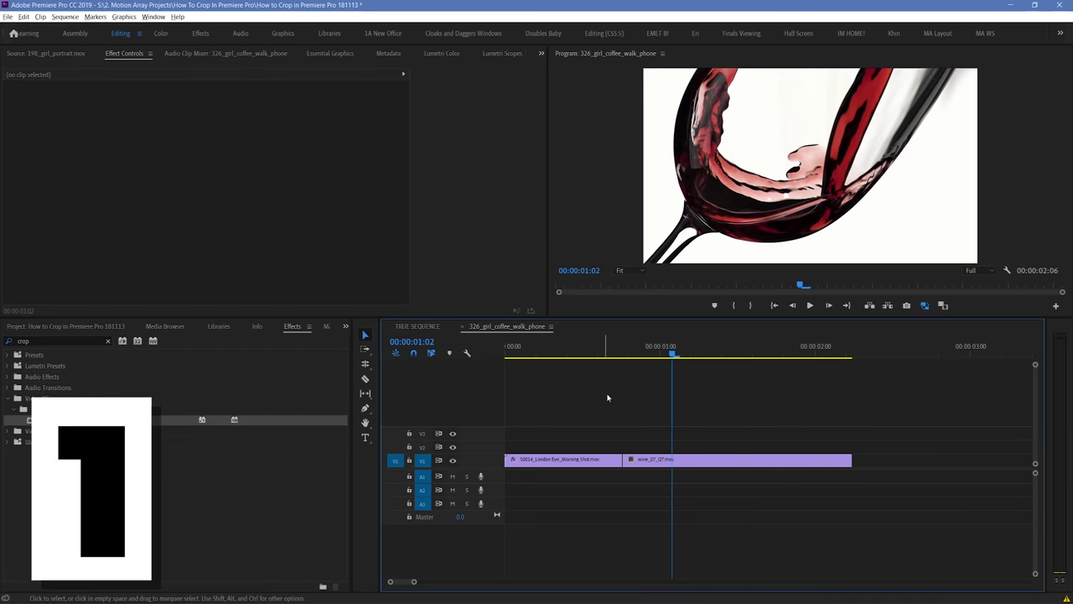
# - Move the London Eye clip to V2 above wine_07_QT.mov, aligned at the playhead
pyautogui.click(562, 346)
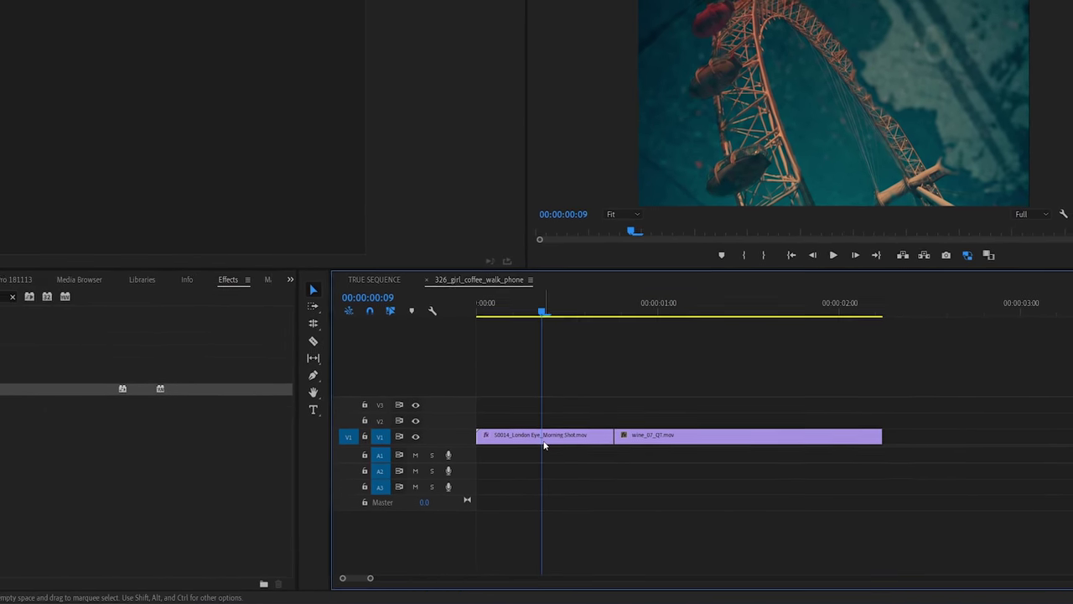
pyautogui.moveTo(545, 462); pyautogui.dragTo(570, 447)
pyautogui.moveTo(574, 342); pyautogui.dragTo(458, 342)
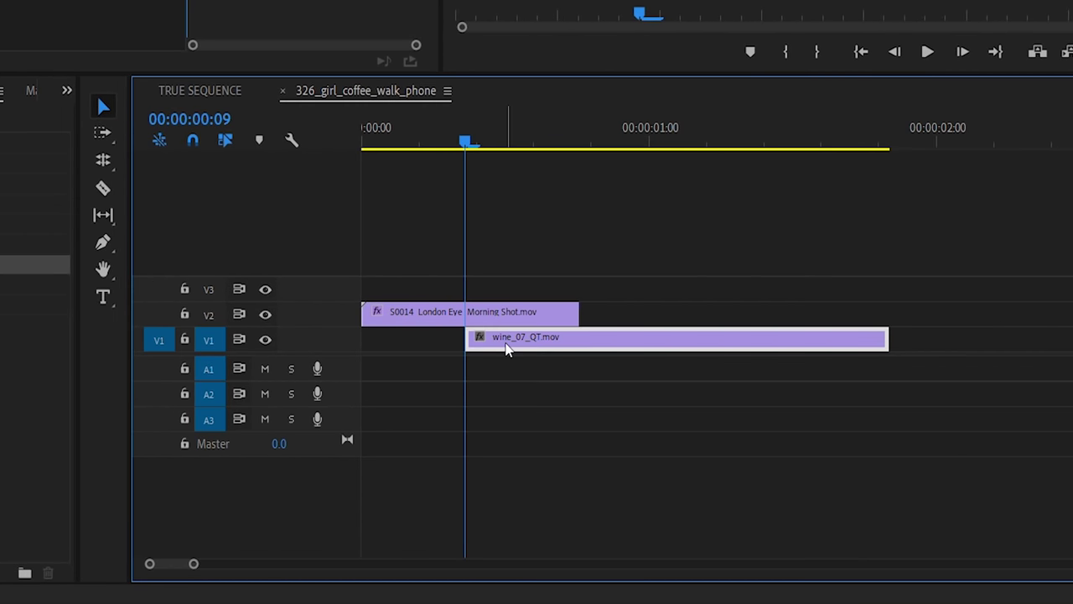
pyautogui.press('Right')
pyautogui.click(506, 314)
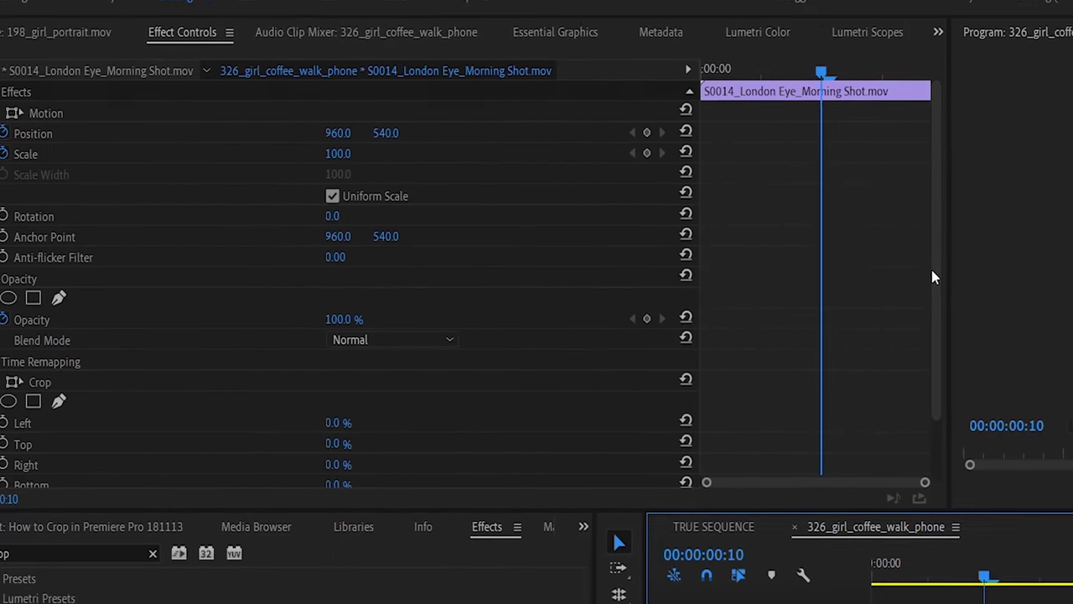
pyautogui.scroll(-2, 931, 270)
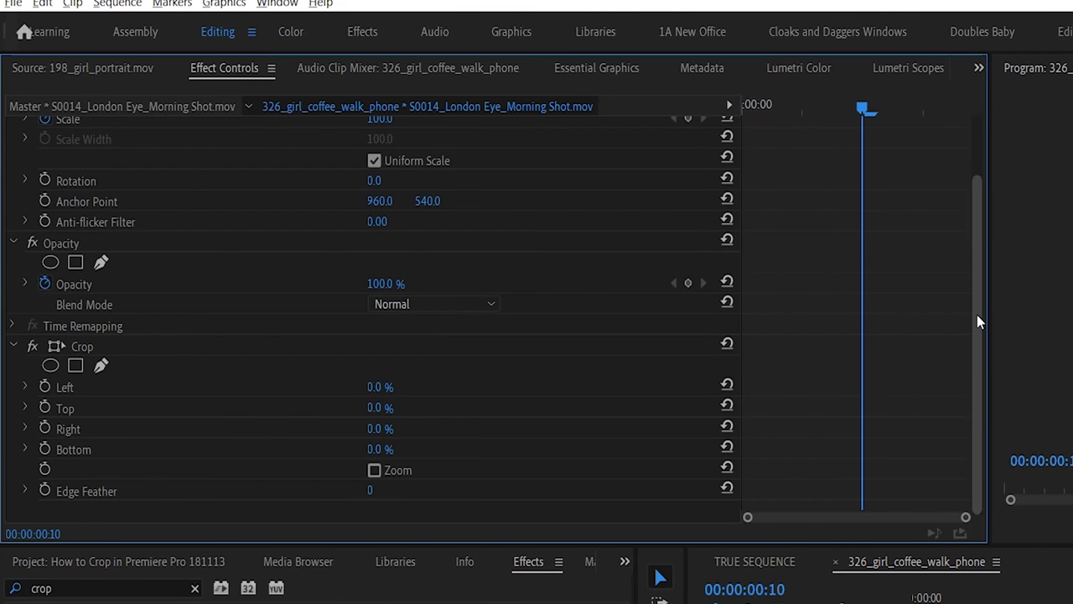
# - Keyframe the London Eye crop Left from 0% to 100% with Bezier easing
pyautogui.click(40, 386)
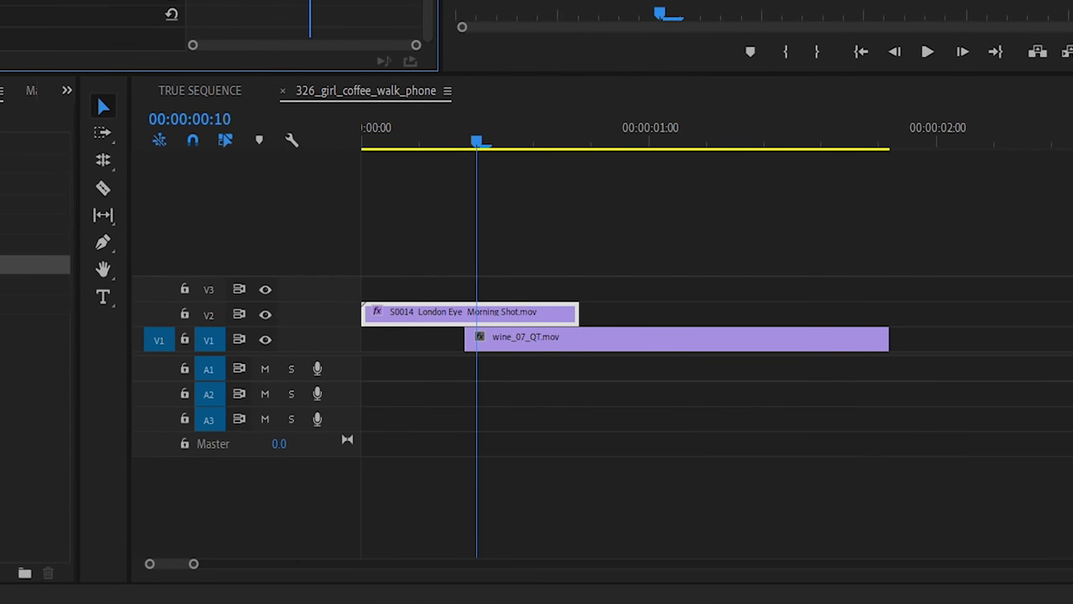
pyautogui.press('Right')
pyautogui.press('Right')
pyautogui.press('Right')
pyautogui.press('Right')
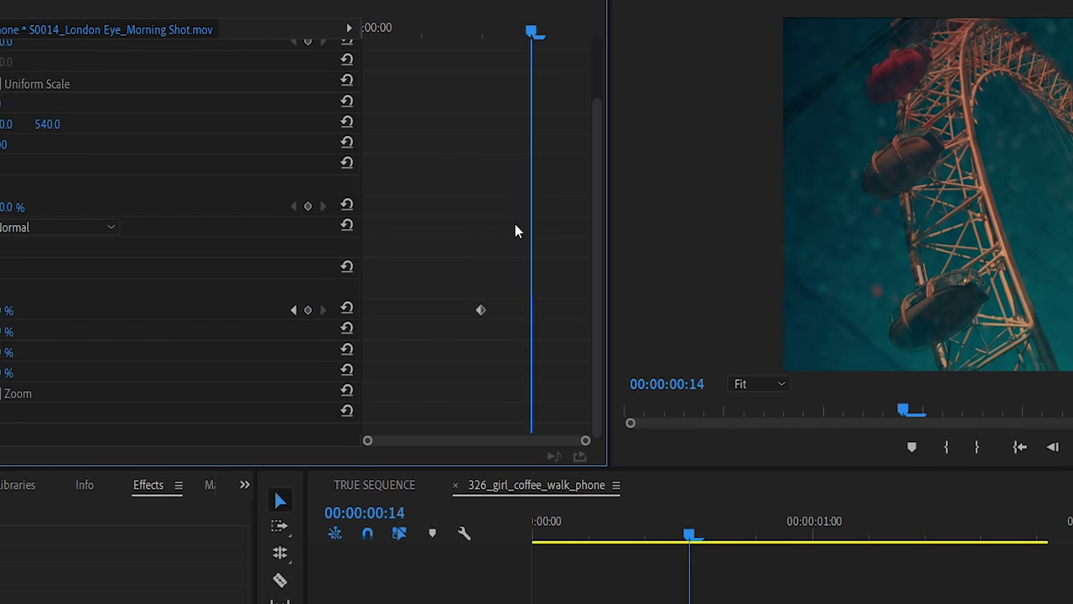
pyautogui.press('Right')
pyautogui.press('Right')
pyautogui.press('Right')
pyautogui.press('Right')
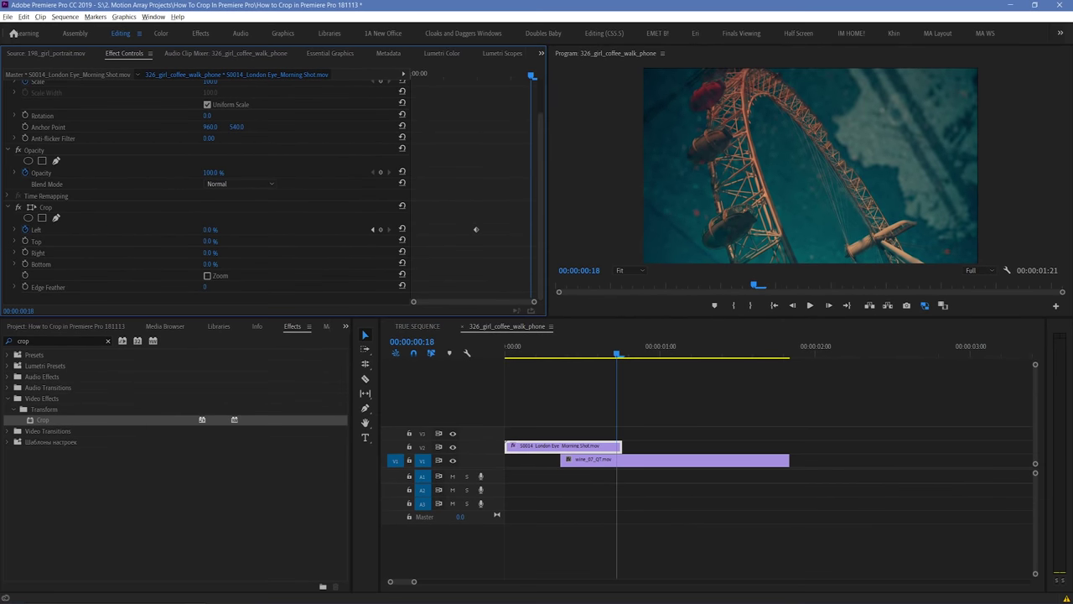
pyautogui.moveTo(211, 229); pyautogui.dragTo(218, 229)
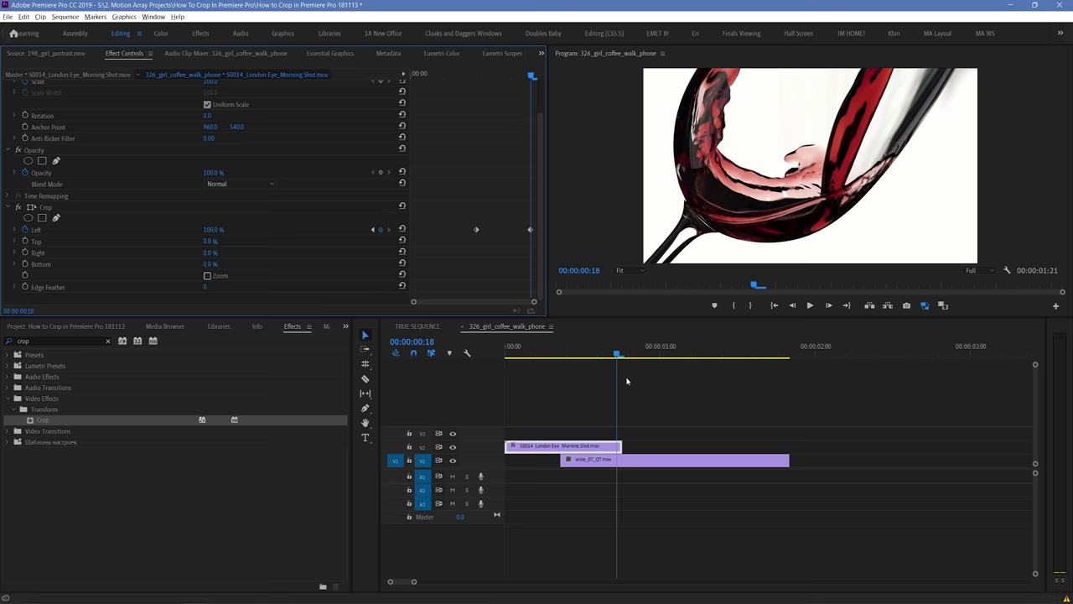
pyautogui.moveTo(615, 352)
pyautogui.mouseDown()
pyautogui.moveTo(568, 355)
pyautogui.moveTo(602, 355)
pyautogui.mouseUp()
pyautogui.moveTo(454, 202); pyautogui.dragTo(530, 232)
pyautogui.rightClick(530, 233)
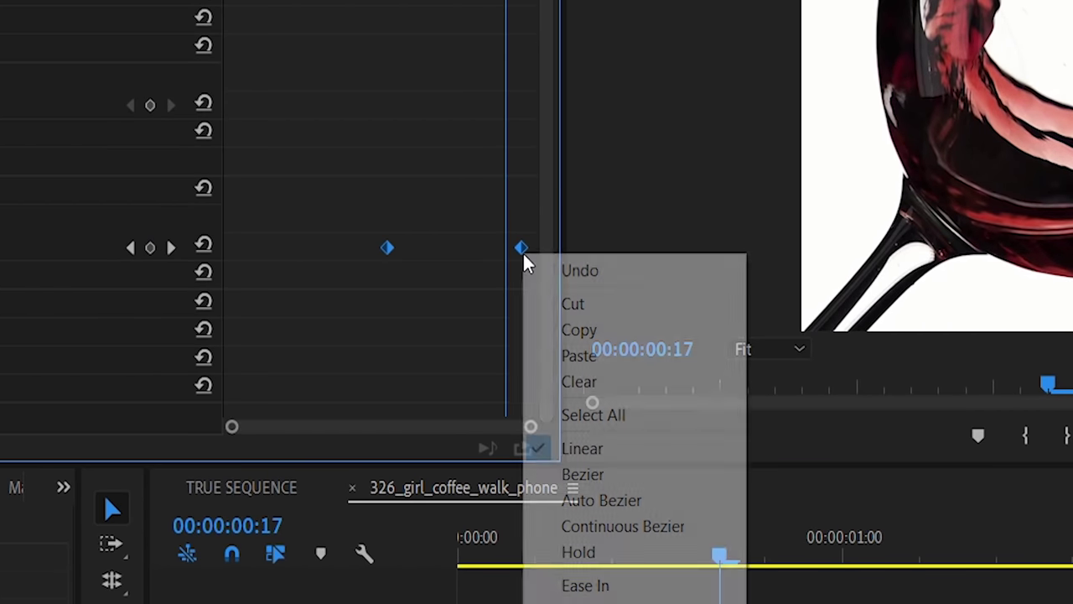
pyautogui.click(605, 474)
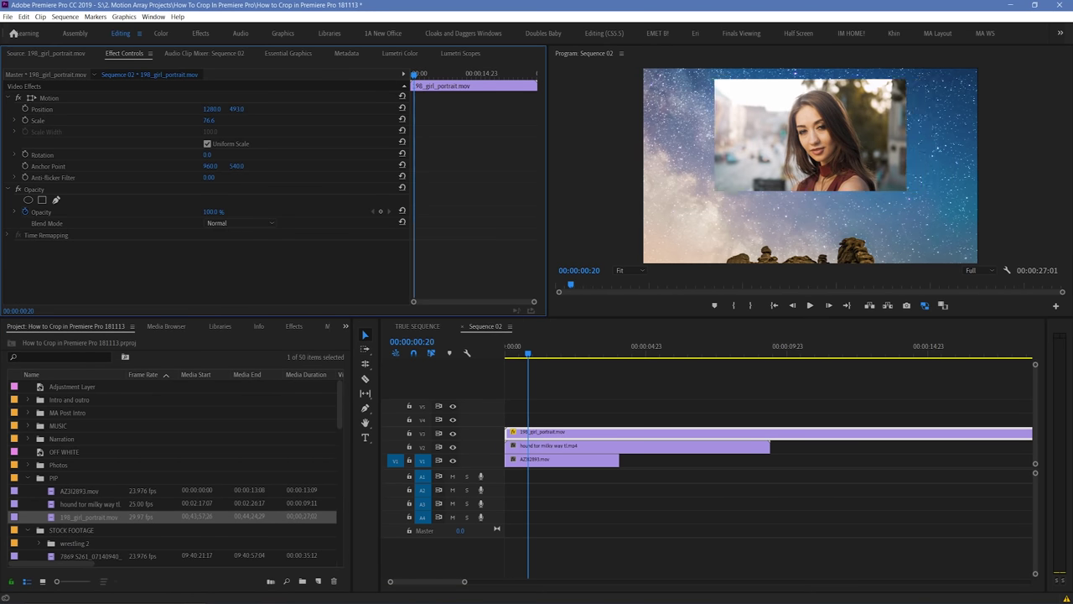
# - Shrink the portrait to the top-right, apply Crop to it, and preview the three-panel collage
pyautogui.moveTo(231, 108); pyautogui.dragTo(240, 108)
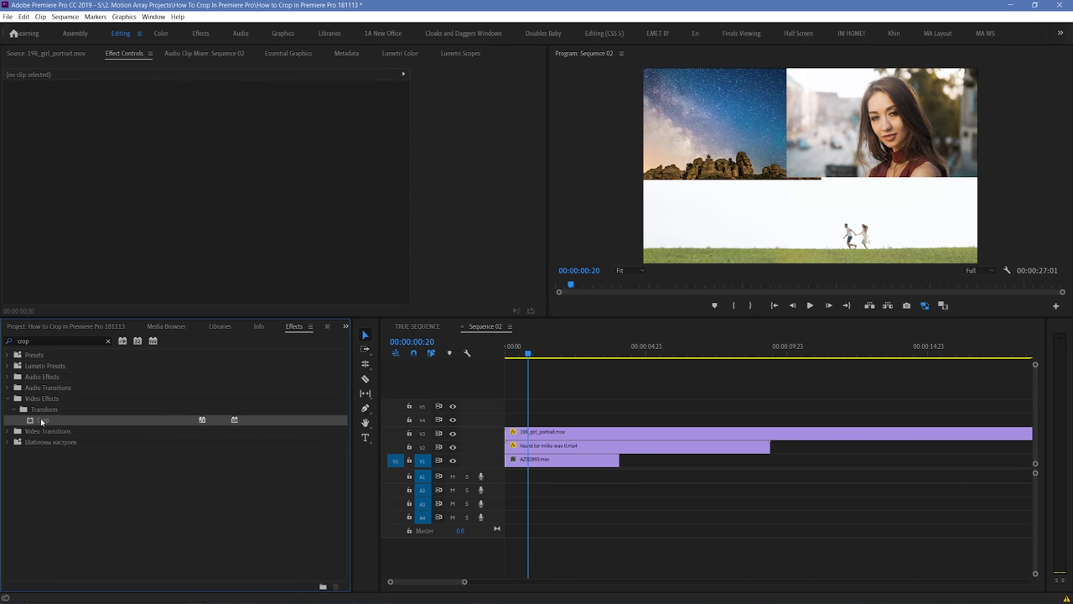
pyautogui.moveTo(42, 419); pyautogui.dragTo(482, 267)
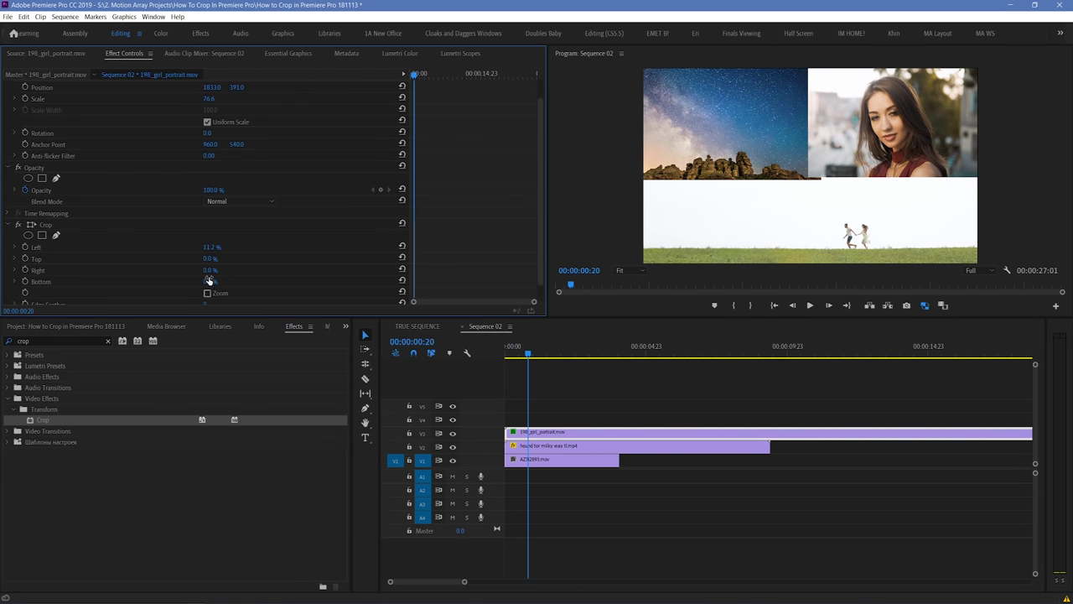
pyautogui.click(637, 445)
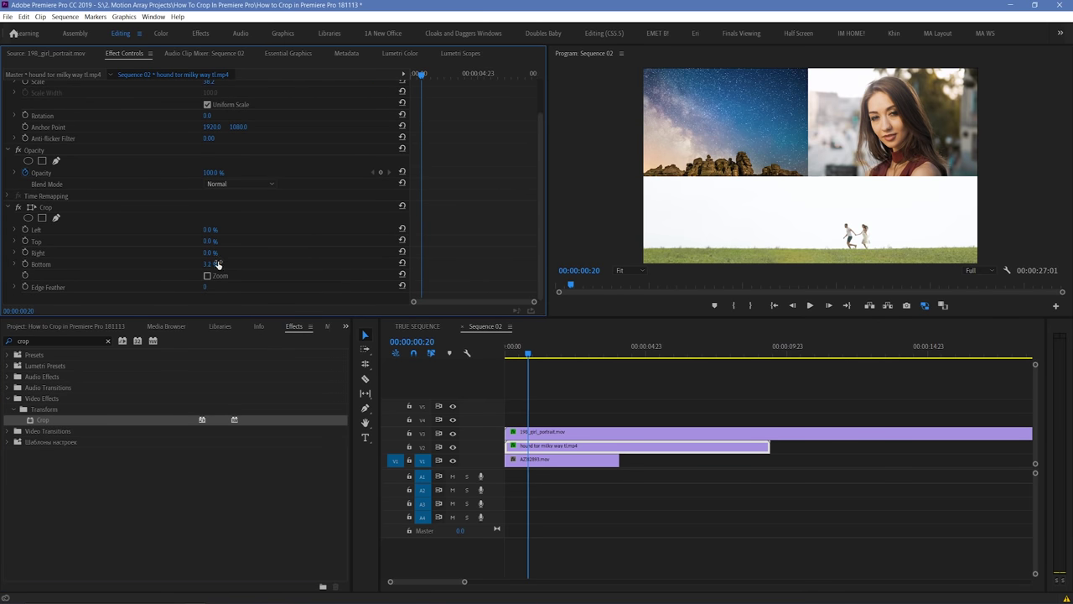
pyautogui.click(597, 392)
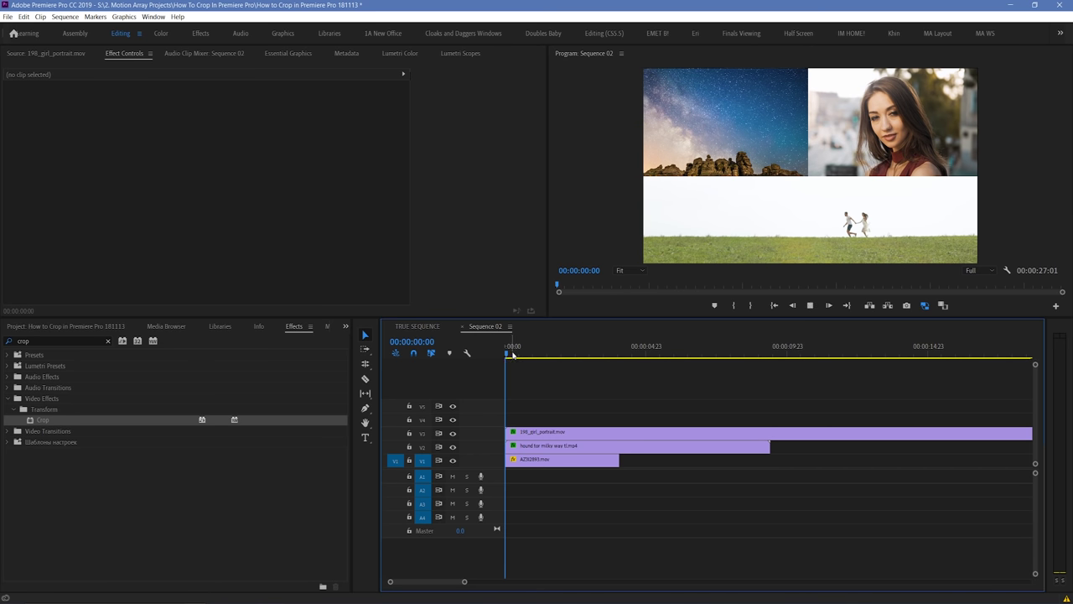
pyautogui.moveTo(513, 355); pyautogui.dragTo(569, 357)
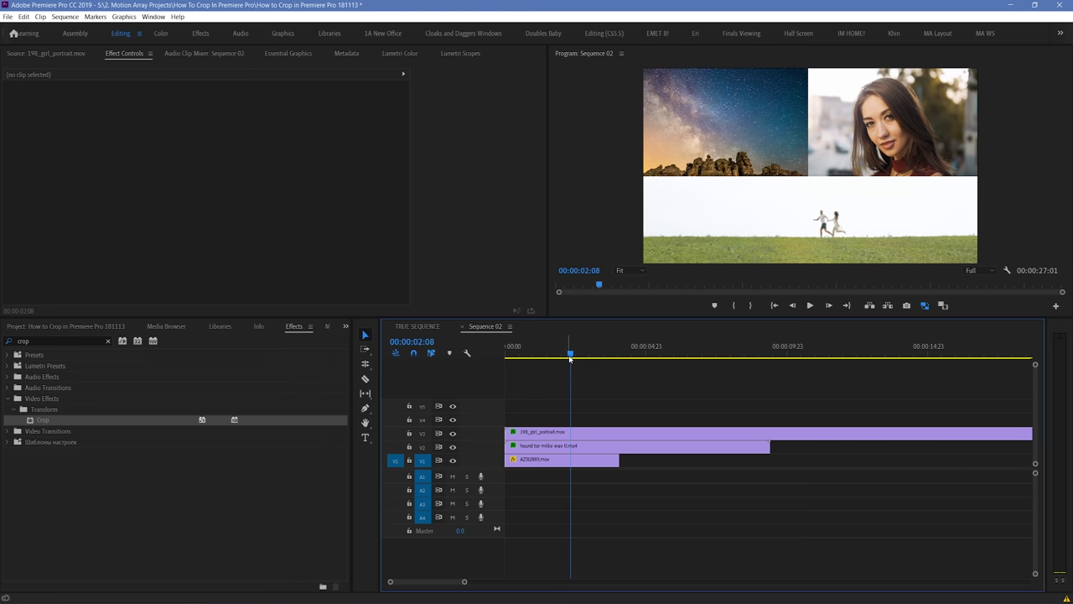
# - Add a new rectangle shape layer in Essential Graphics
pyautogui.click(288, 52)
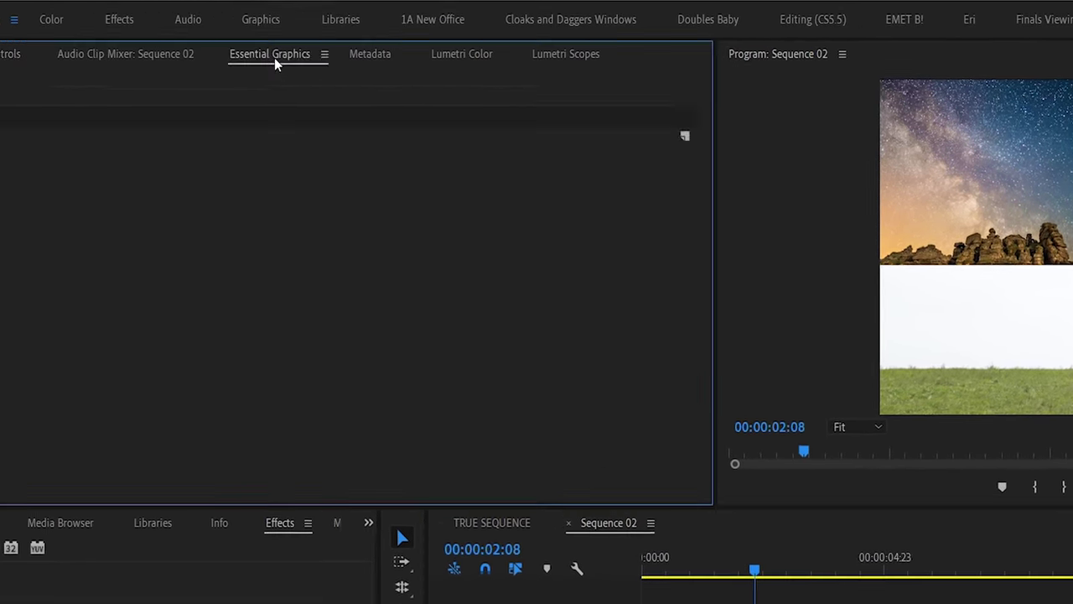
pyautogui.click(529, 102)
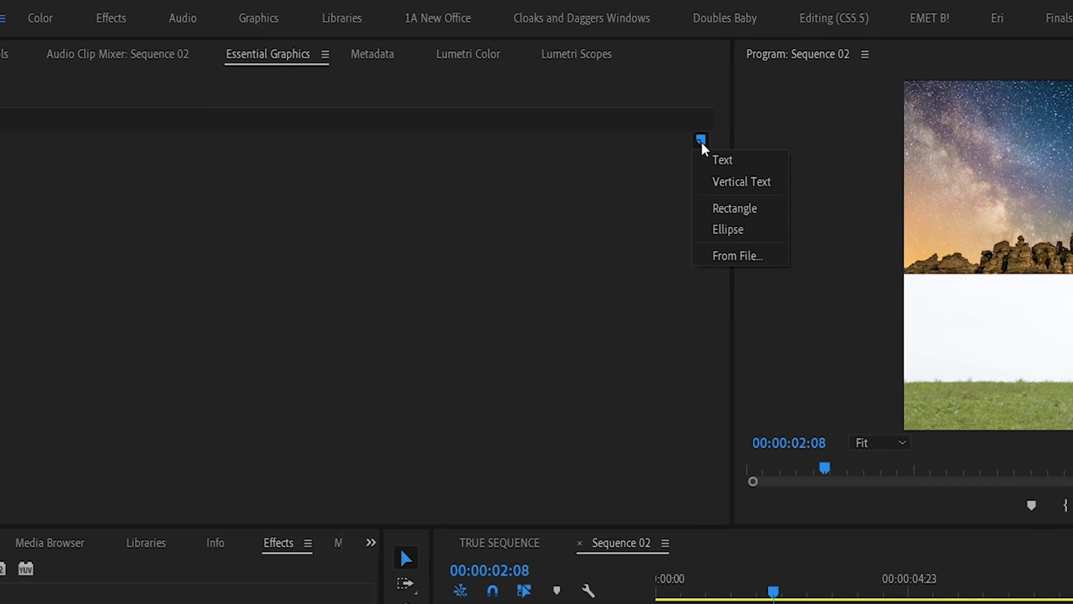
pyautogui.click(727, 210)
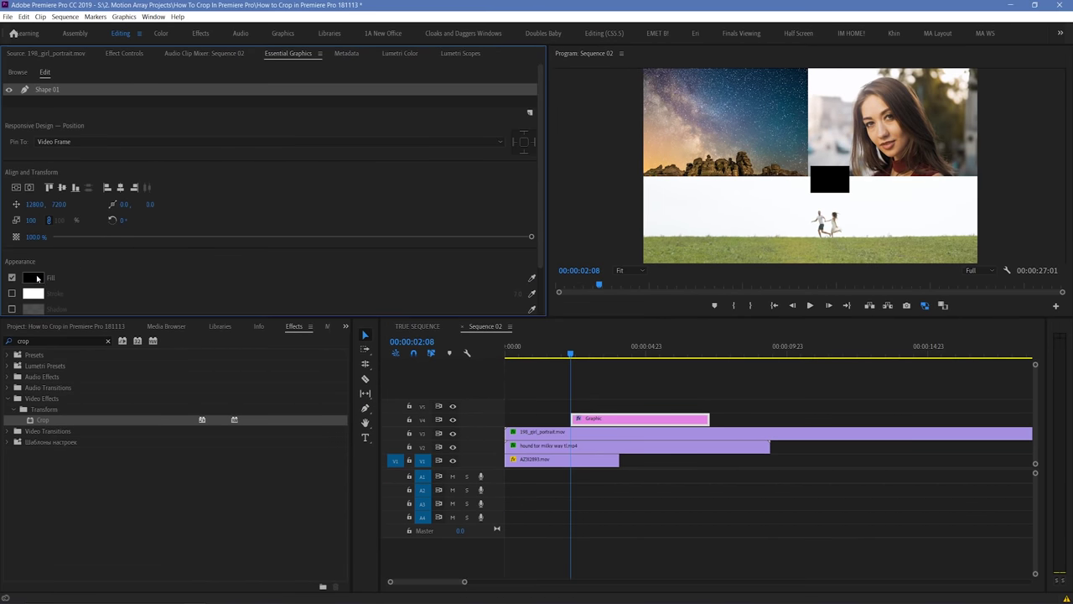
# - Give the rectangle a red fill and stretch the vertical red bar to the frame top
pyautogui.click(33, 277)
pyautogui.click(519, 409)
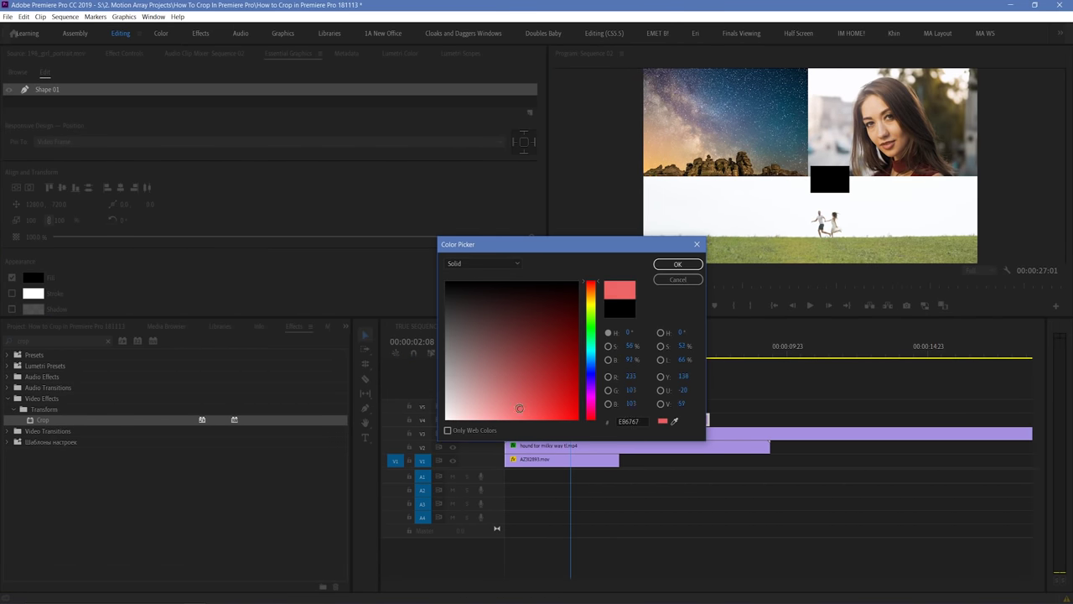
pyautogui.click(678, 264)
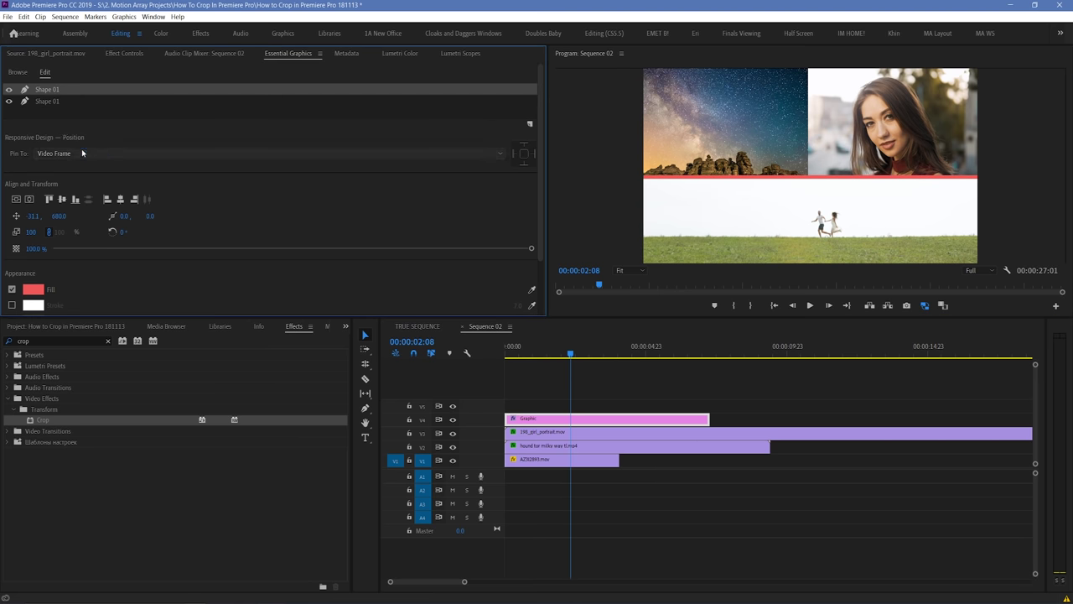
pyautogui.moveTo(809, 151); pyautogui.dragTo(810, 44)
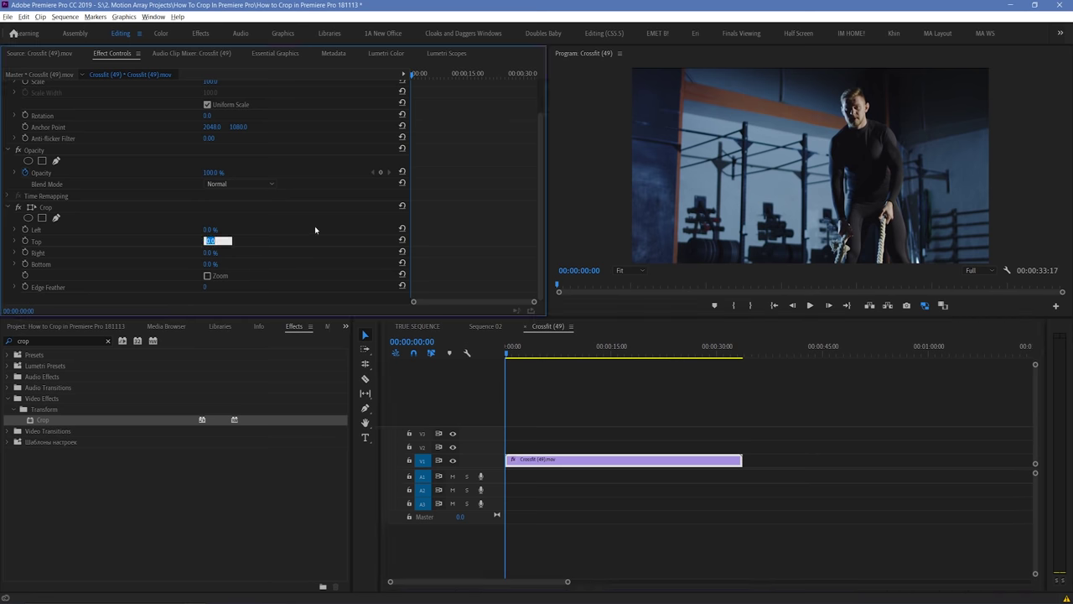
# - Set Crop Top and Bottom to 50% and keyframe both near the clip start
pyautogui.write('50')
pyautogui.press('Return')
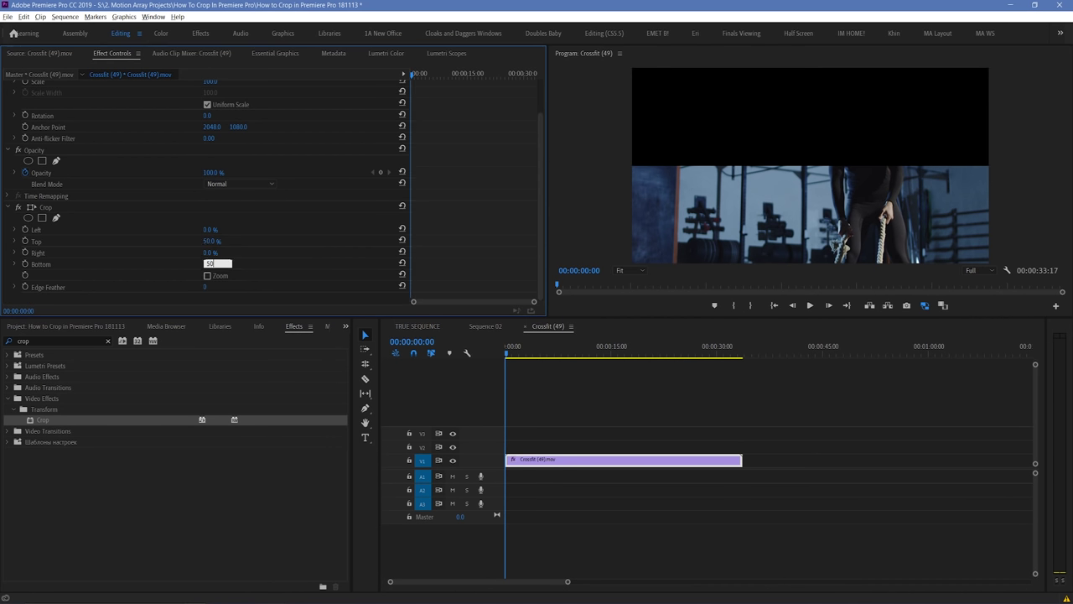
pyautogui.press('Return')
pyautogui.moveTo(507, 353); pyautogui.dragTo(513, 356)
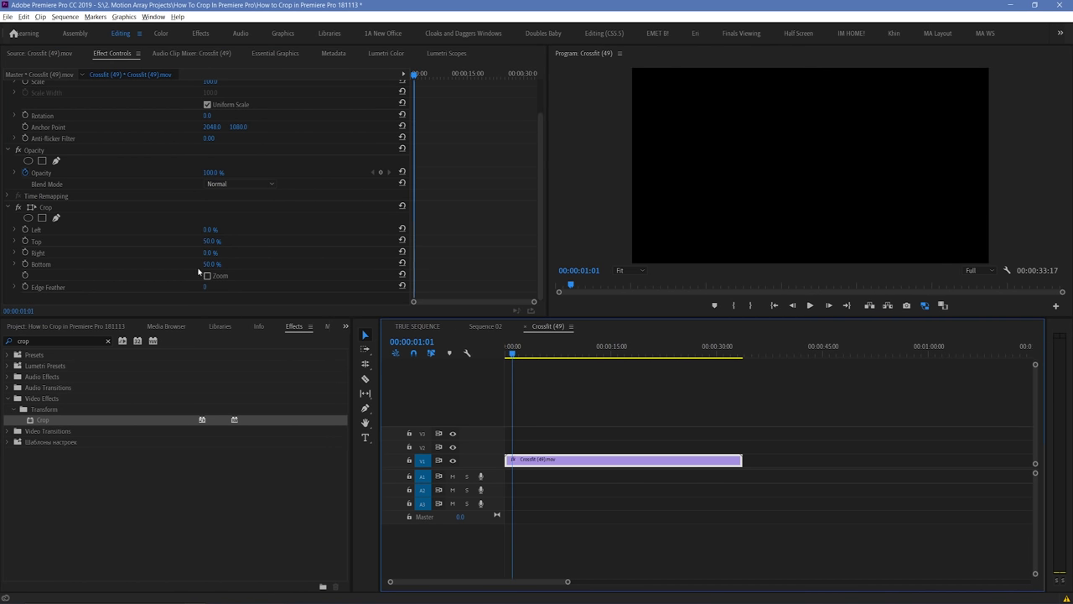
pyautogui.click(24, 244)
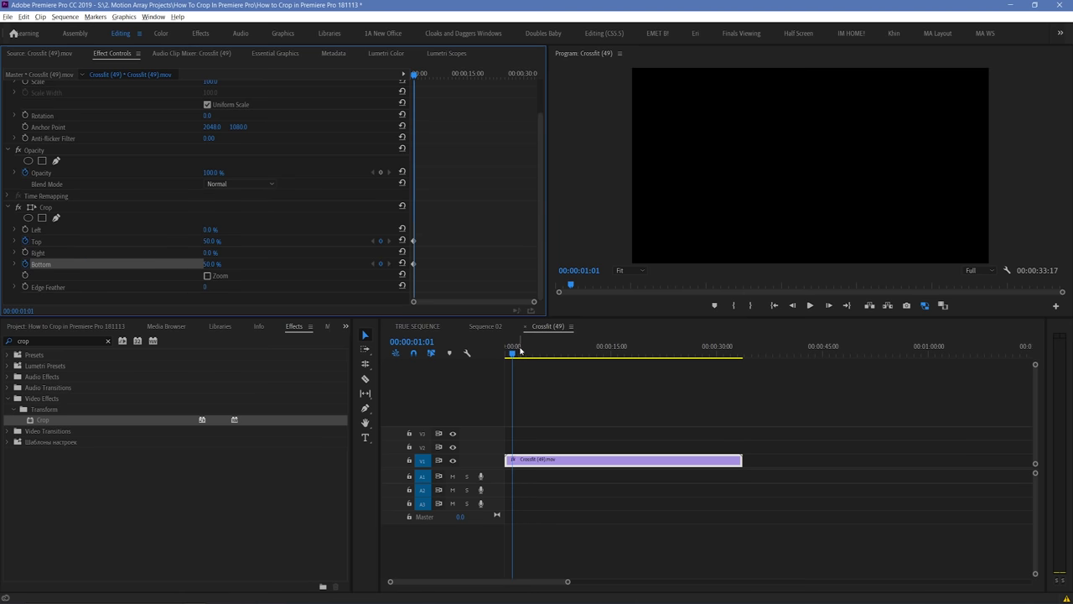
# - Later in the clip, bring Top and Bottom crop back to 0%, then play the reveal from the start
pyautogui.moveTo(519, 351); pyautogui.dragTo(542, 357)
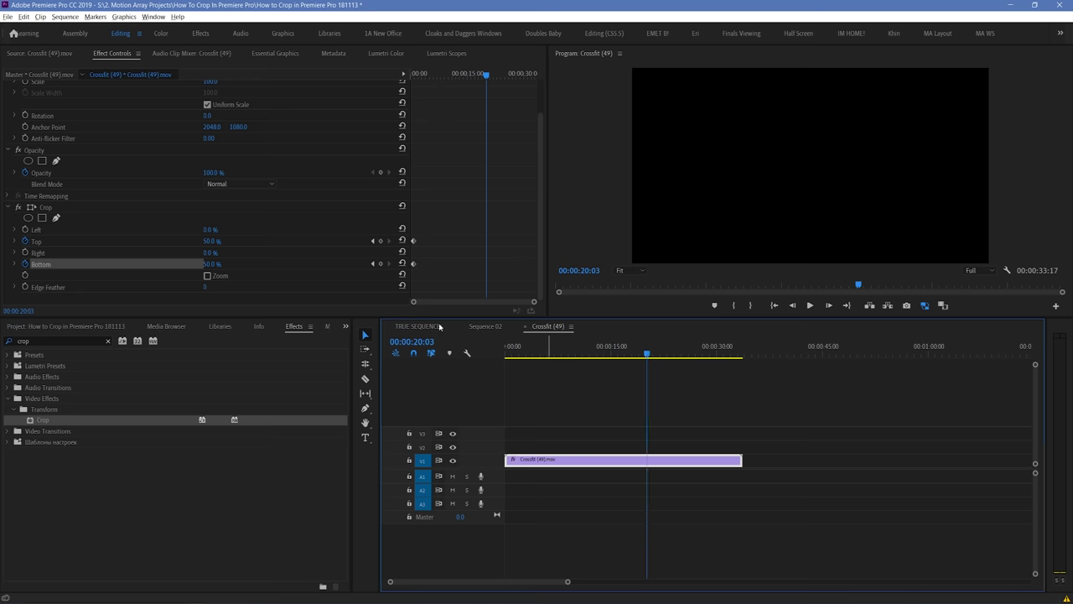
pyautogui.click(208, 244)
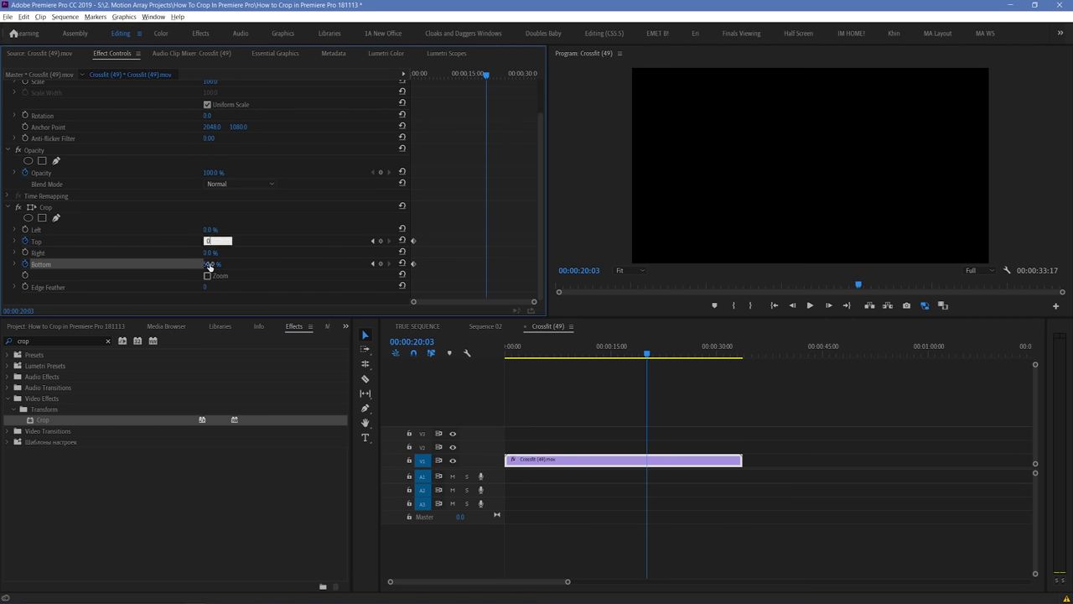
pyautogui.click(209, 264)
pyautogui.write('0')
pyautogui.press('Return')
pyautogui.click(568, 369)
pyautogui.press('Home')
pyautogui.press('space')
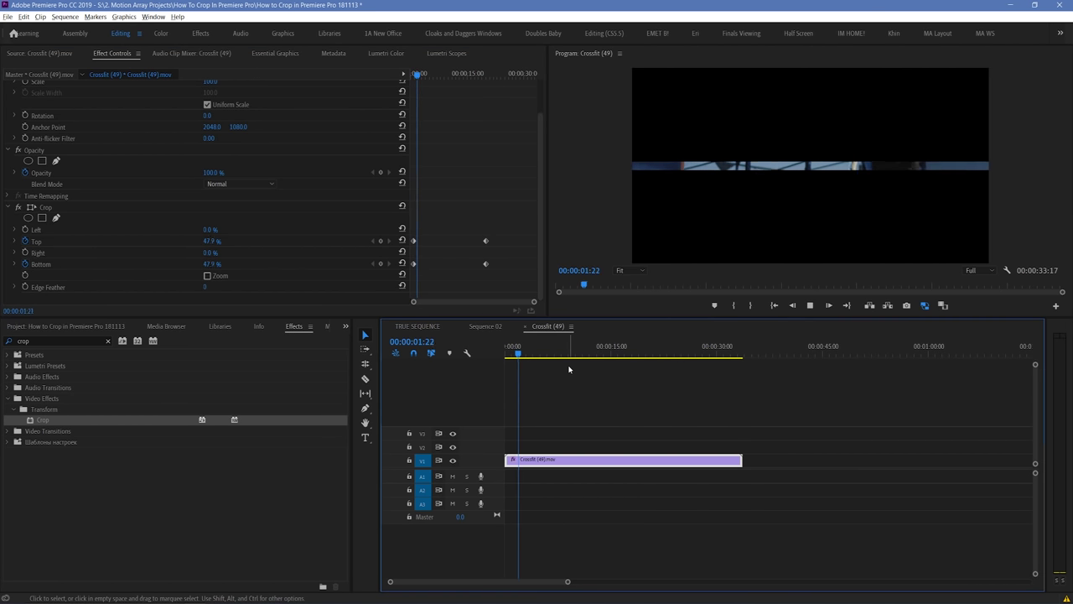